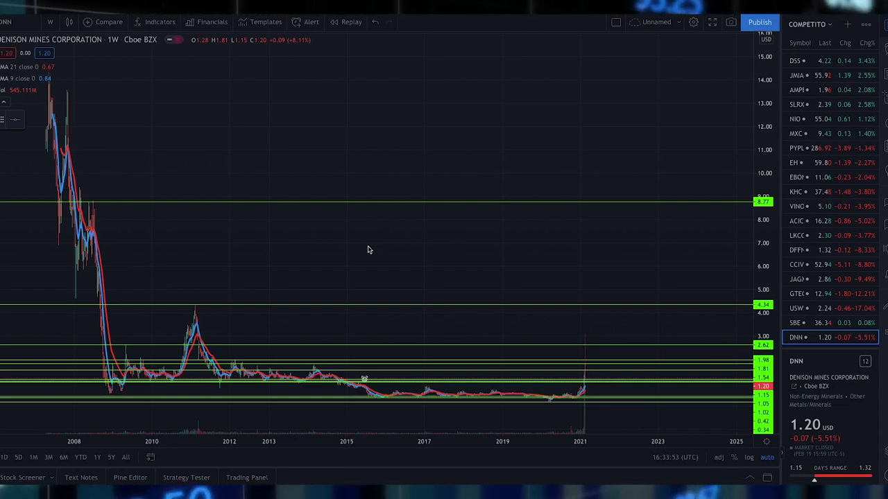
# Step: Examine the weekly Denison Mines price history from 2008 to 2021 against the marked horizontal price levels
pyautogui.scroll(2, 370, 246)
pyautogui.scroll(-2, 368, 233)
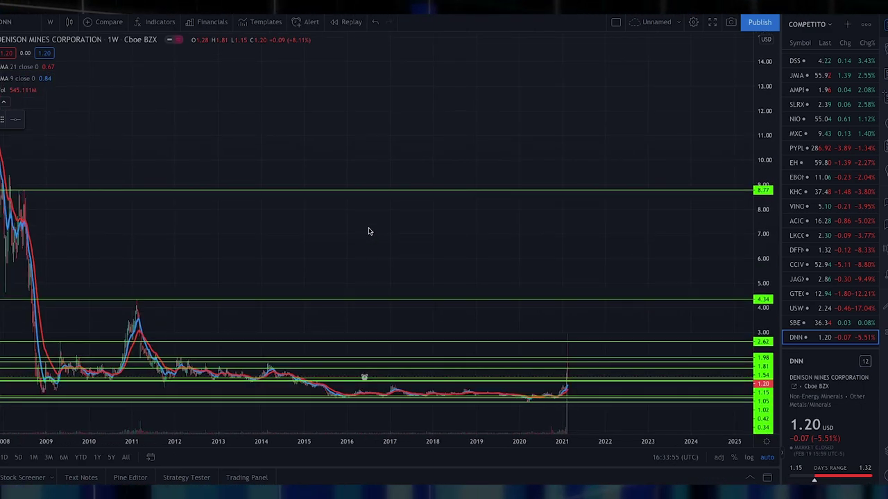
pyautogui.scroll(1, 369, 231)
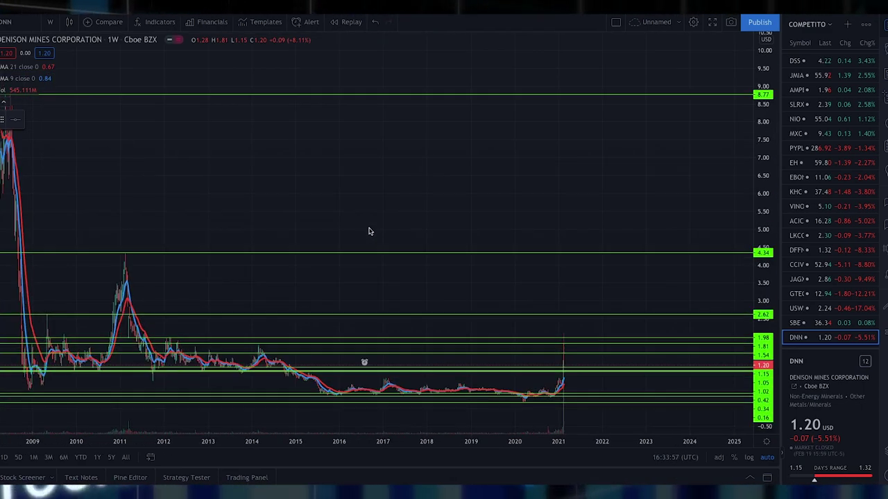
pyautogui.scroll(-1, 368, 231)
pyautogui.scroll(1, 369, 231)
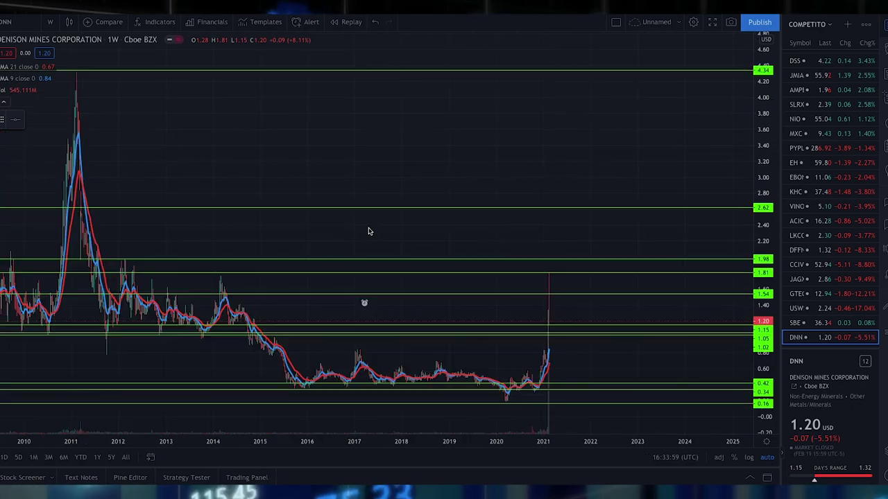
pyautogui.scroll(-1, 369, 231)
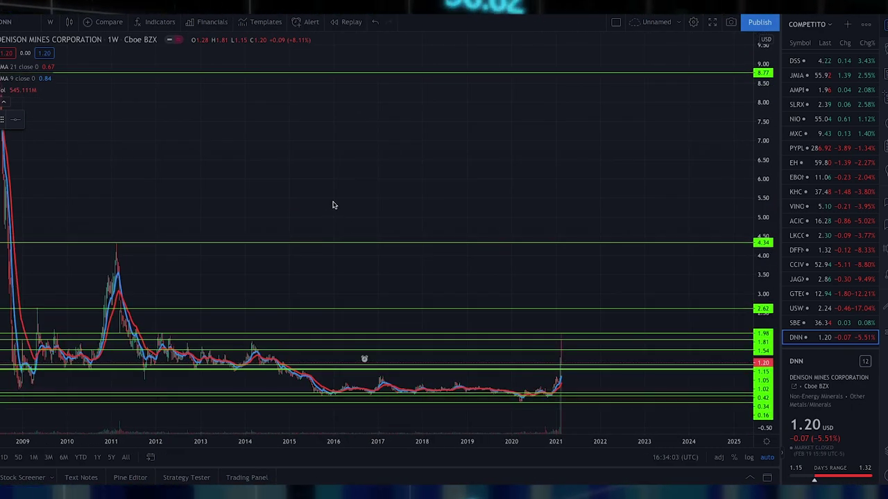
pyautogui.scroll(1, 332, 205)
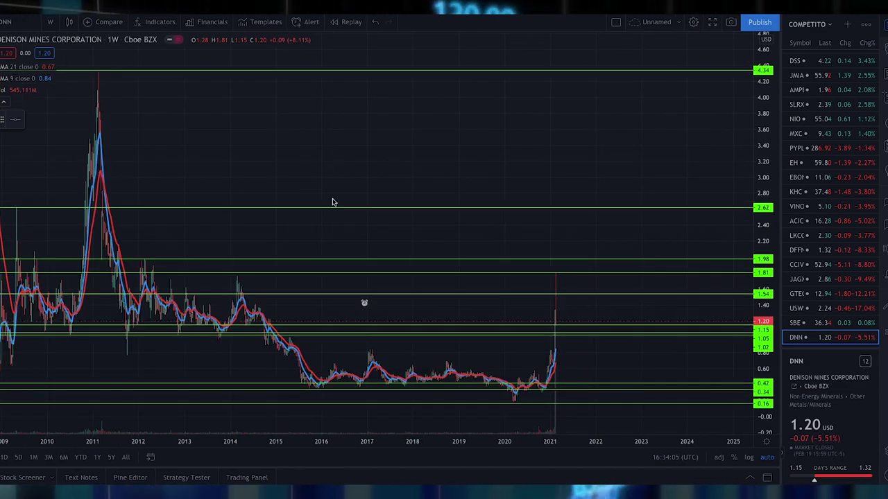
pyautogui.scroll(-1, 325, 186)
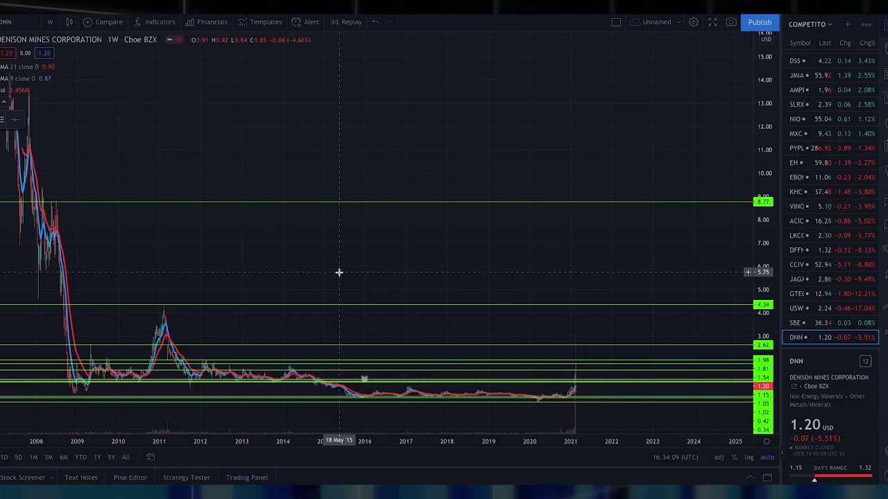
pyautogui.moveTo(330, 281); pyautogui.dragTo(423, 276)
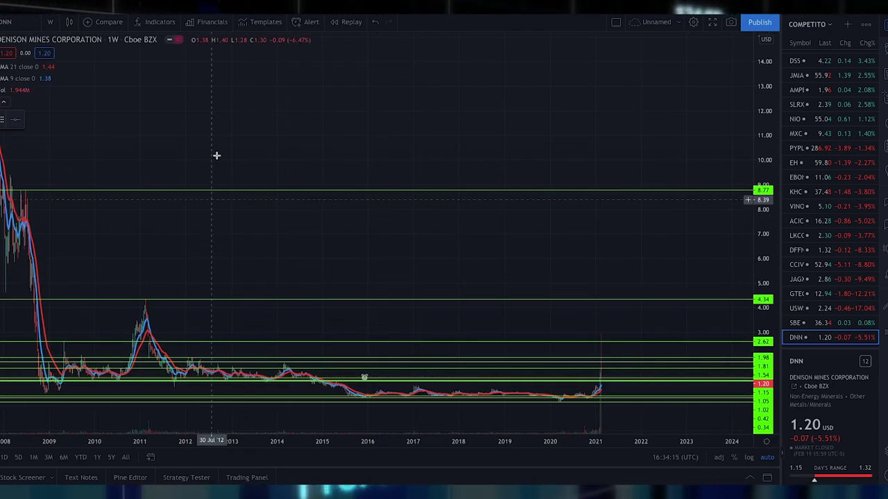
pyautogui.scroll(2, 211, 140)
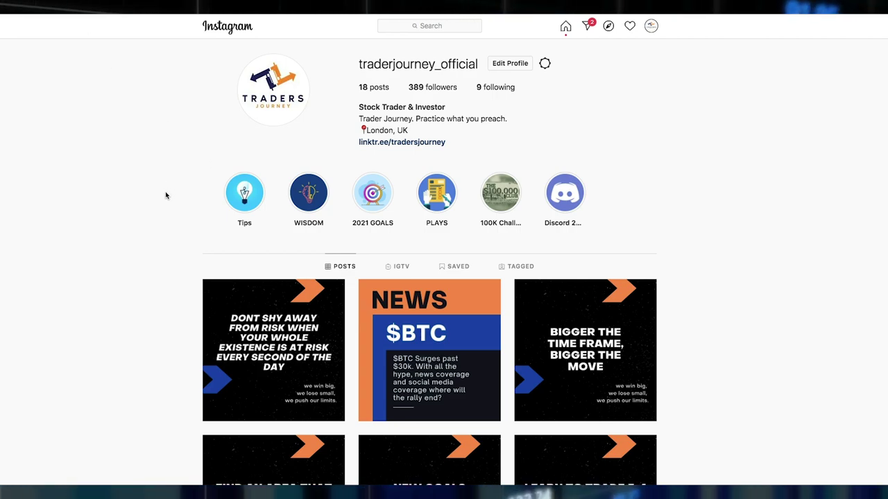
# Step: Switch to the Traders Journey Instagram profile and look over its highlights and posts
pyautogui.scroll(-1, 165, 196)
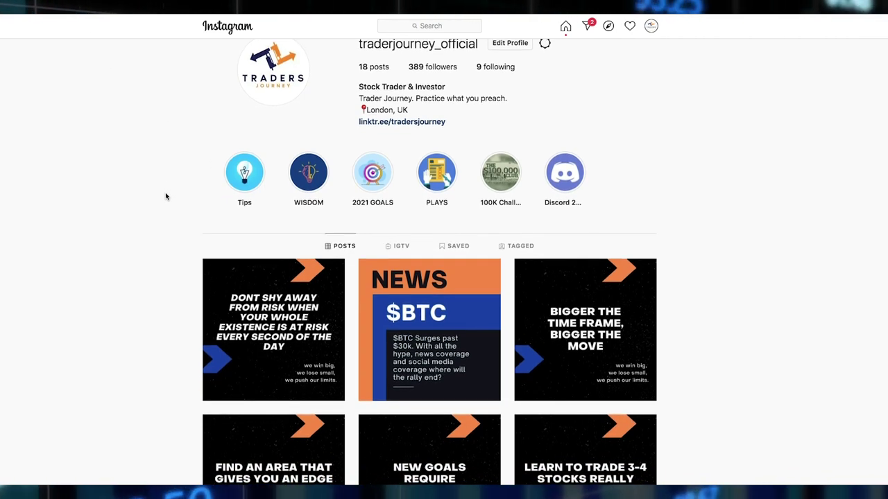
pyautogui.scroll(-2, 165, 196)
pyautogui.scroll(3, 135, 213)
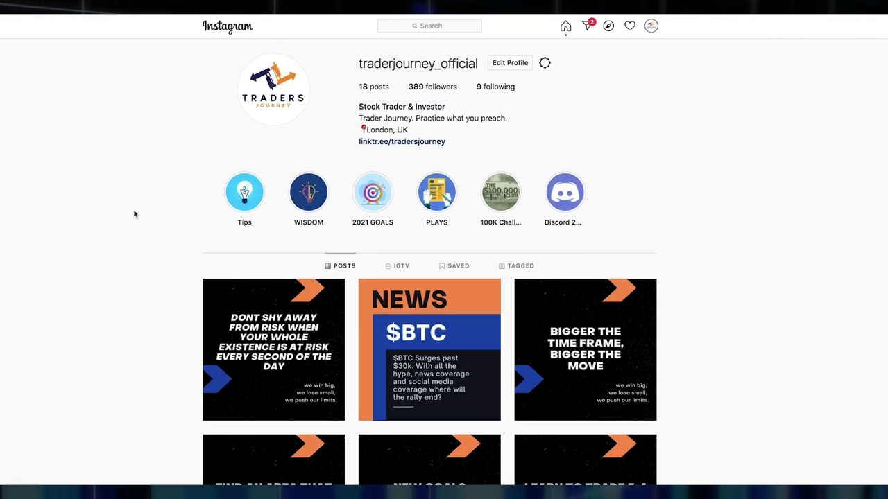
pyautogui.scroll(-1, 135, 212)
pyautogui.scroll(1, 134, 213)
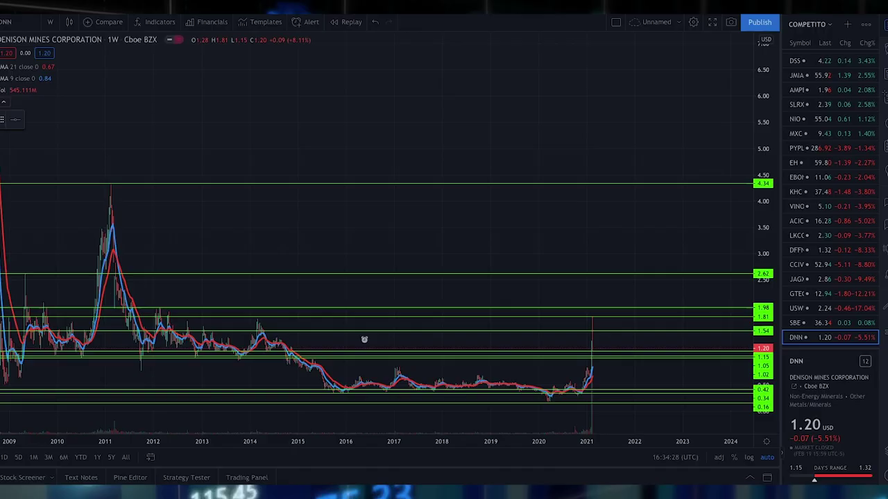
# Step: Return to the Denison Mines chart and review the long-term decline from the 2007 highs through 2021
pyautogui.scroll(-2, 348, 246)
pyautogui.scroll(3, 348, 245)
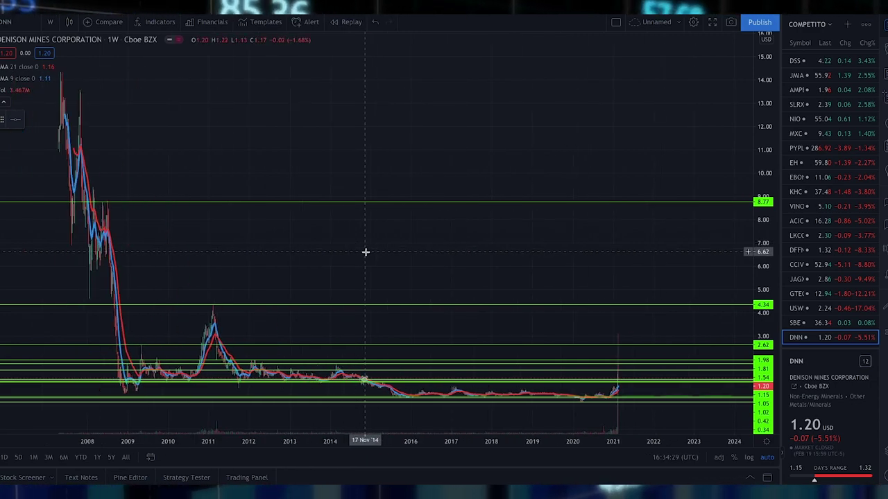
pyautogui.hscroll(-3, 344, 257)
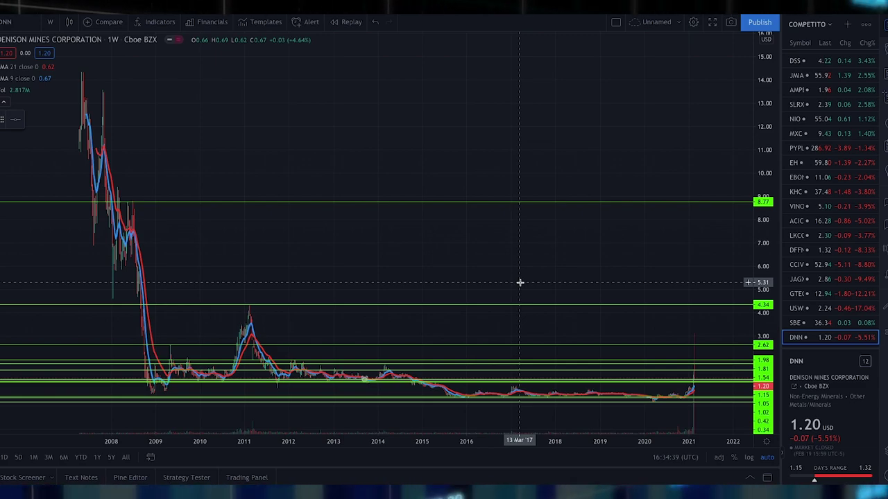
pyautogui.scroll(2, 519, 283)
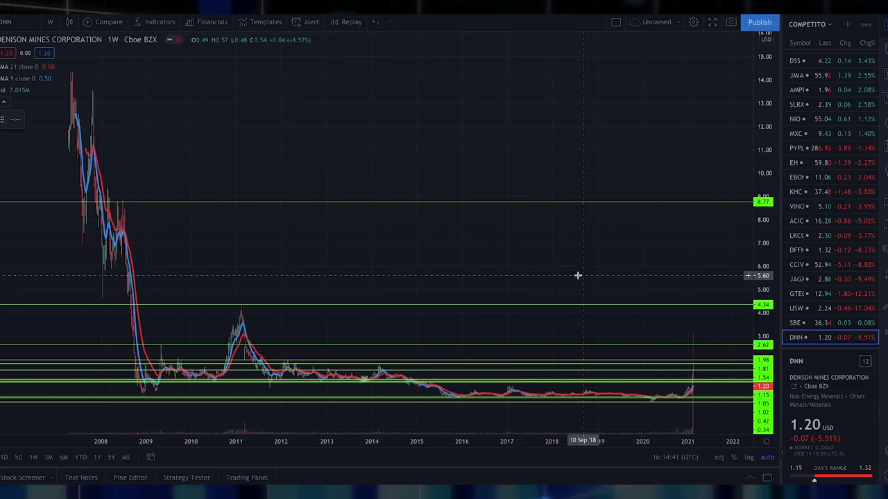
pyautogui.scroll(1, 527, 292)
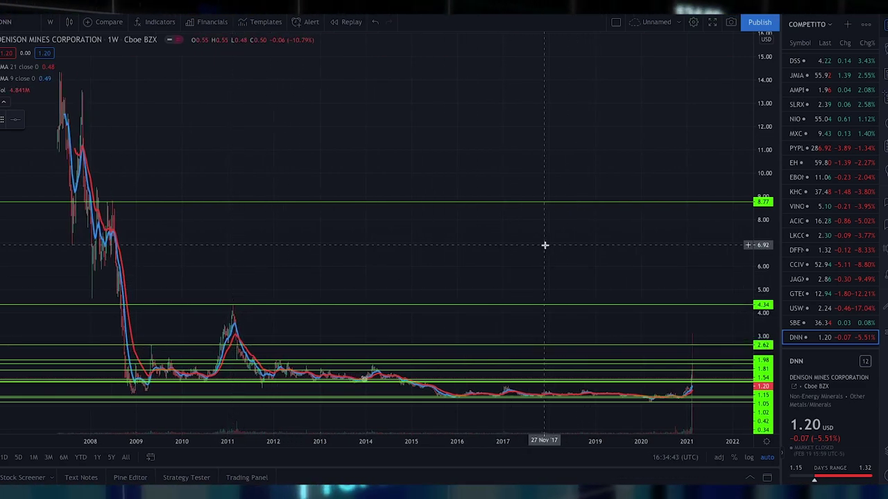
pyautogui.moveTo(544, 245); pyautogui.dragTo(525, 253)
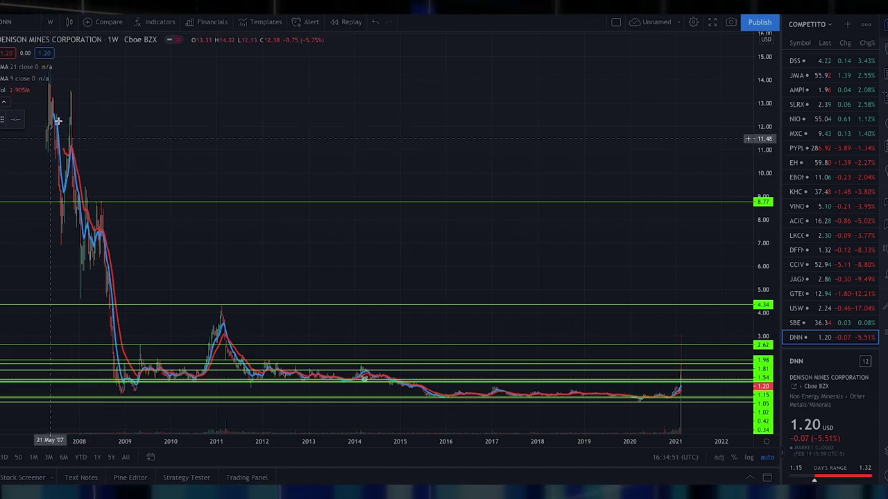
# Step: Move the lowest horizontal support line up to 0.18, at the 2020 low
pyautogui.scroll(5, 479, 256)
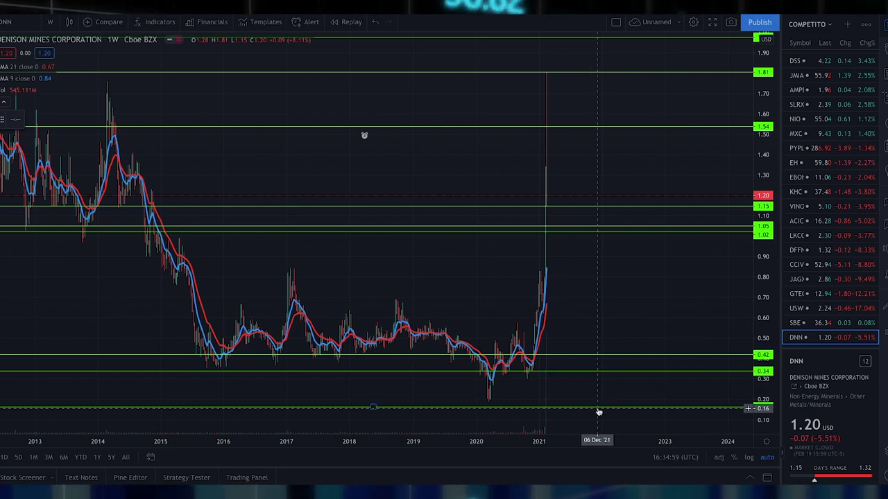
pyautogui.moveTo(599, 410); pyautogui.dragTo(592, 405)
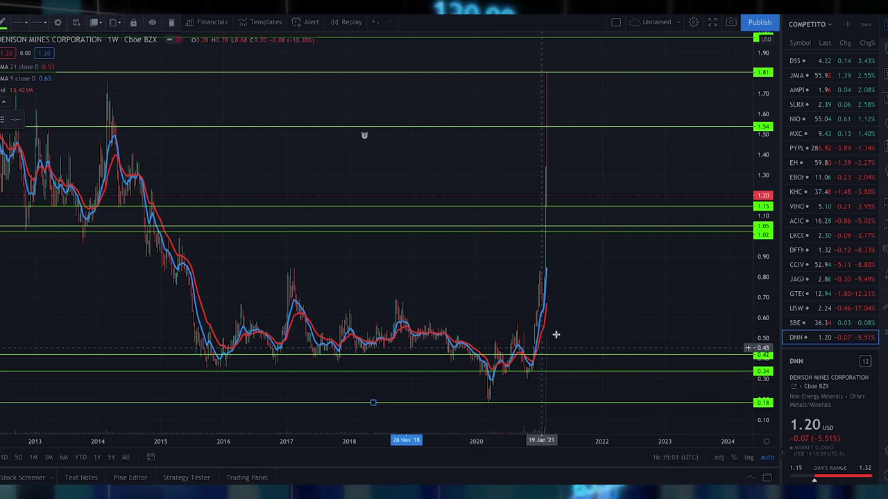
# Step: Compare the early 2021 price spike up to the 1.81 level with the stock's earlier highs and lows
pyautogui.scroll(-2, 696, 296)
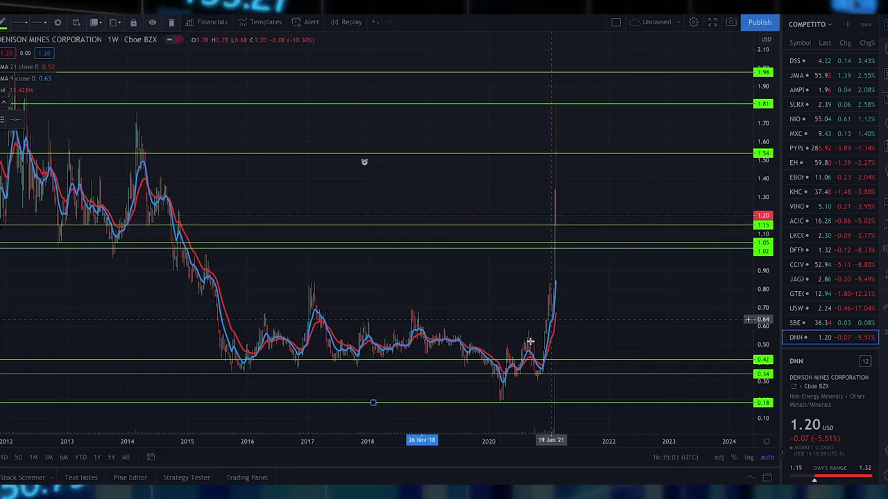
pyautogui.scroll(-3, 612, 335)
pyautogui.scroll(2, 611, 335)
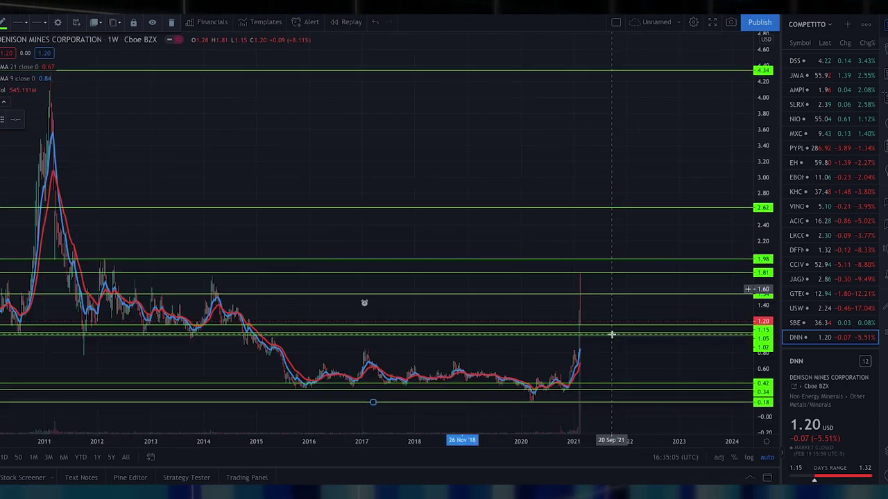
pyautogui.scroll(-1, 374, 279)
pyautogui.moveTo(316, 320); pyautogui.dragTo(387, 329)
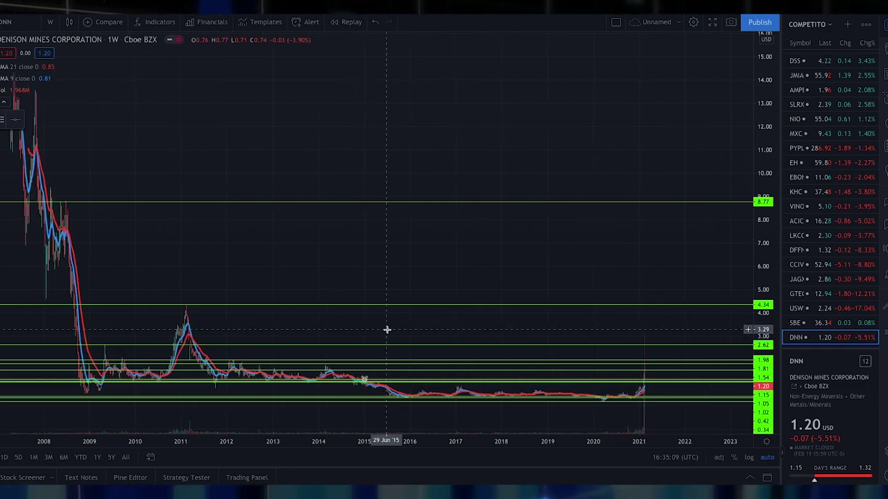
pyautogui.scroll(1, 428, 330)
pyautogui.scroll(-3, 596, 299)
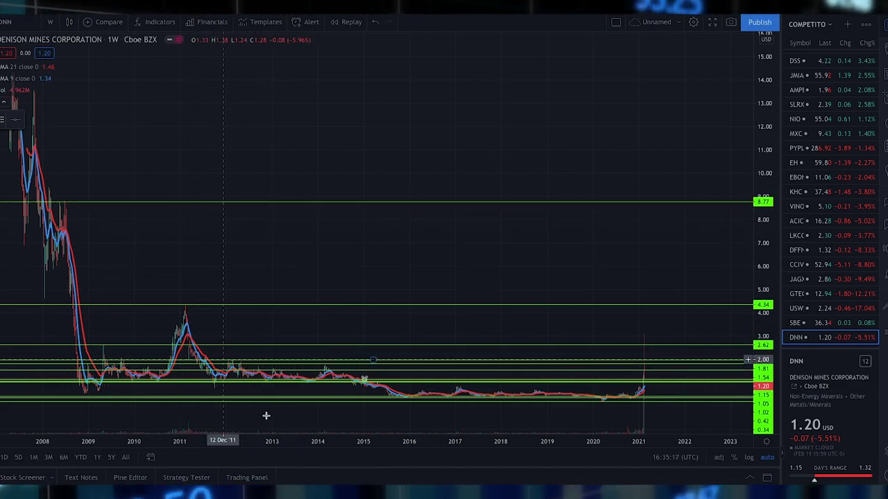
pyautogui.scroll(4, 610, 333)
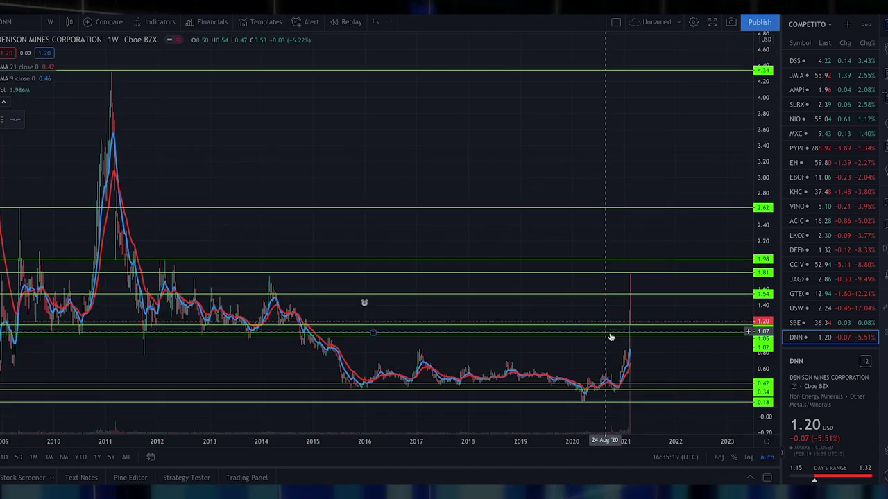
pyautogui.moveTo(645, 291); pyautogui.dragTo(571, 153)
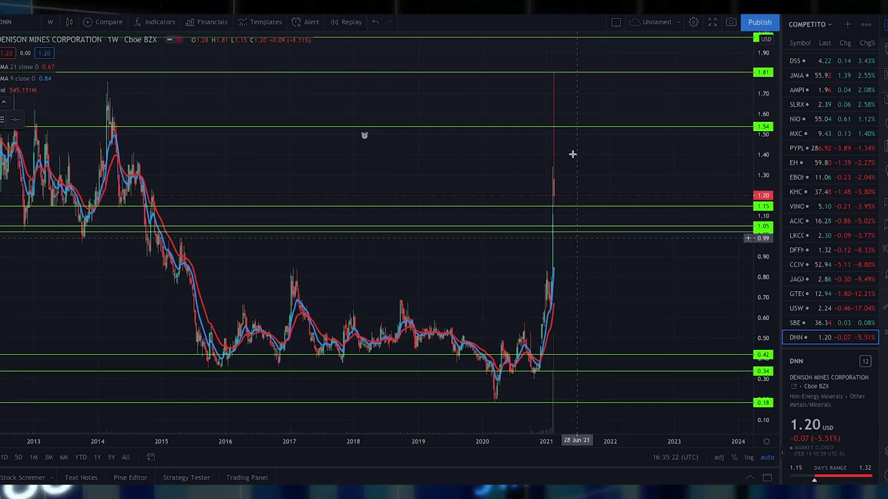
pyautogui.click(562, 73)
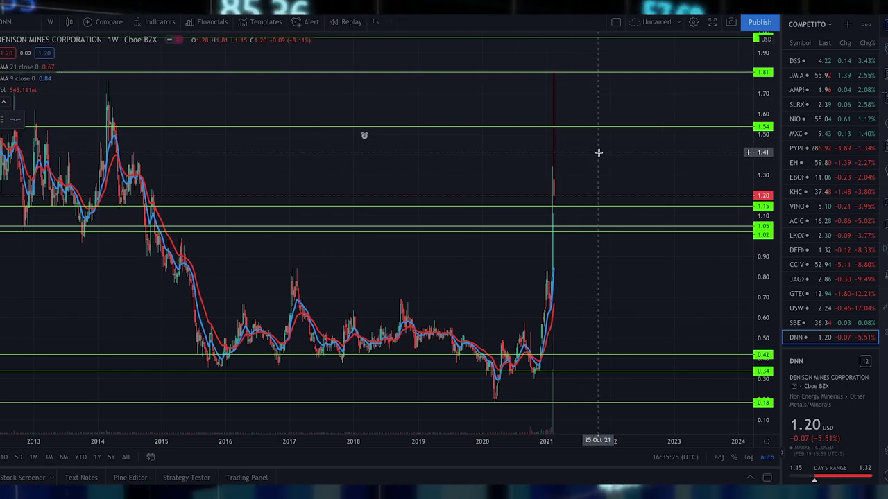
# Step: Examine the recent price against the 1.15 support line and the higher levels at 2.62, 4.34 and 8.77
pyautogui.scroll(-5, 464, 174)
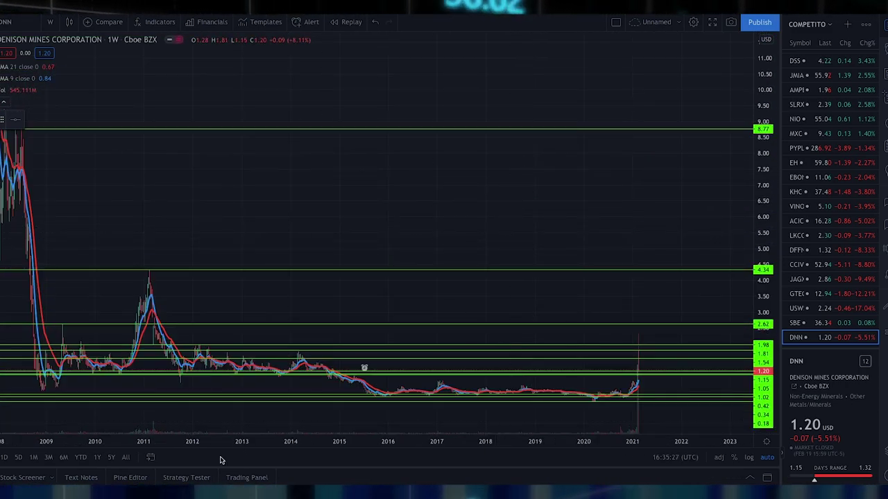
pyautogui.scroll(2, 394, 327)
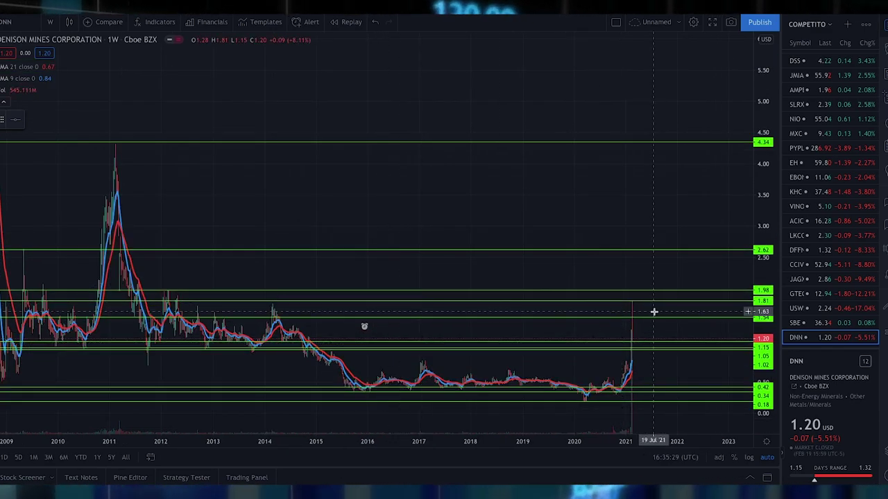
pyautogui.scroll(3, 654, 312)
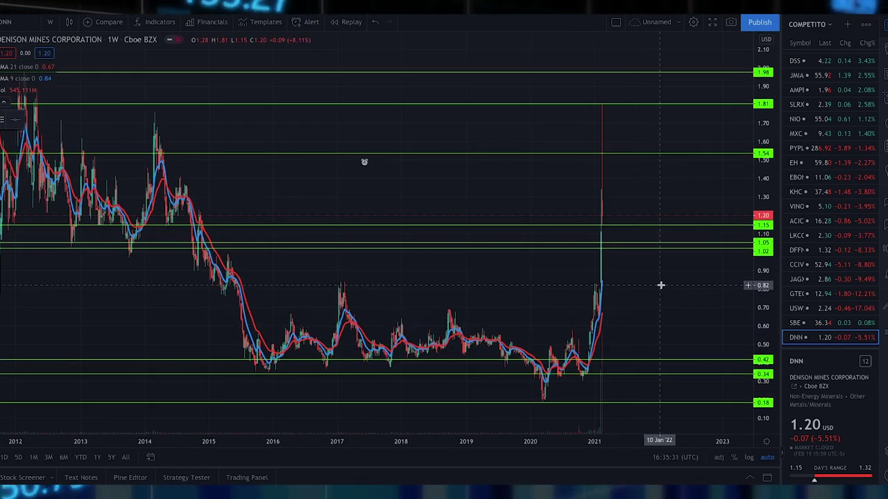
pyautogui.moveTo(660, 285); pyautogui.dragTo(610, 283)
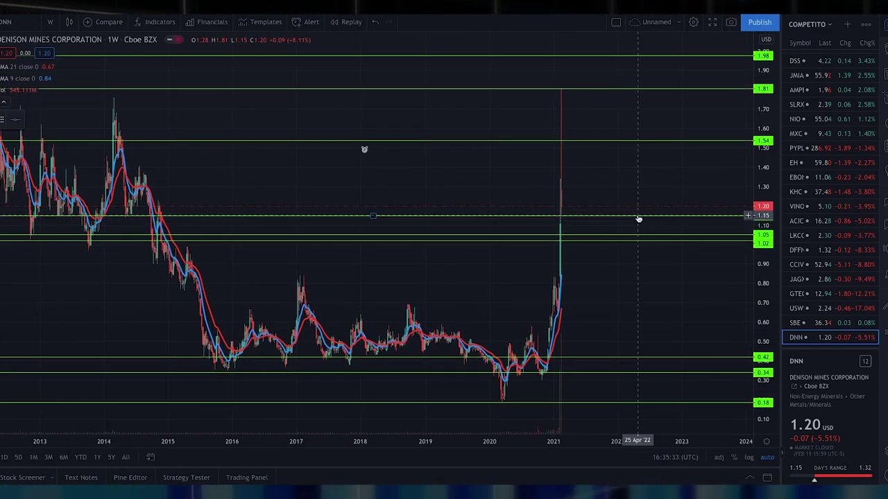
pyautogui.scroll(-3, 638, 282)
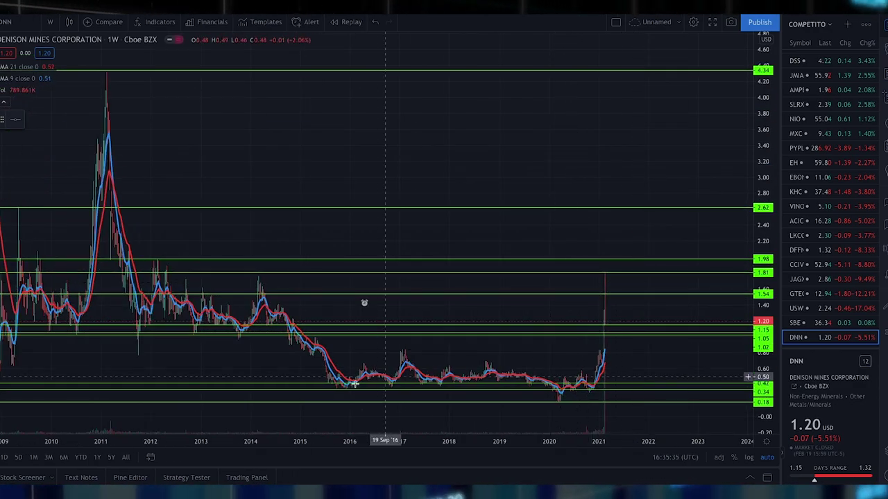
pyautogui.moveTo(270, 370); pyautogui.dragTo(326, 362)
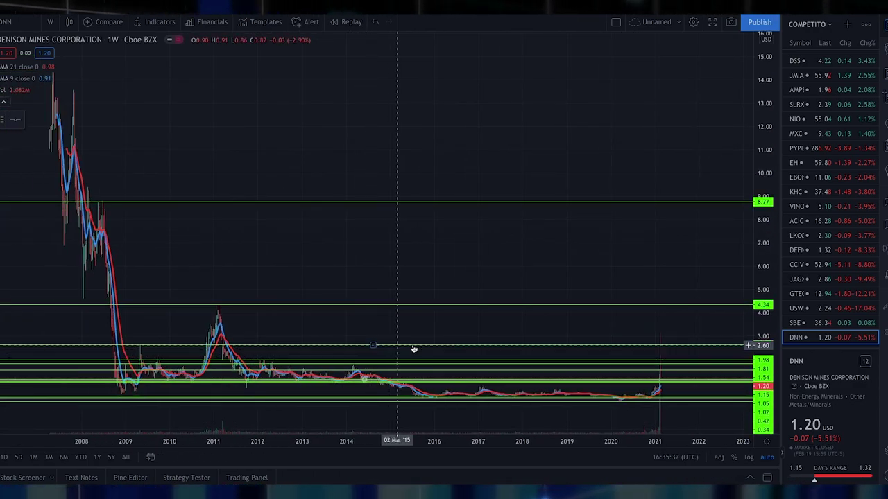
pyautogui.scroll(-1, 413, 348)
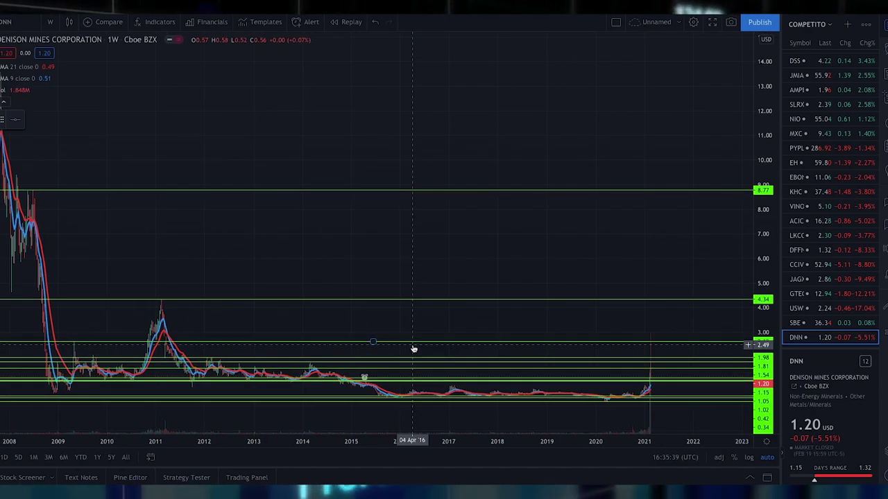
pyautogui.scroll(2, 413, 348)
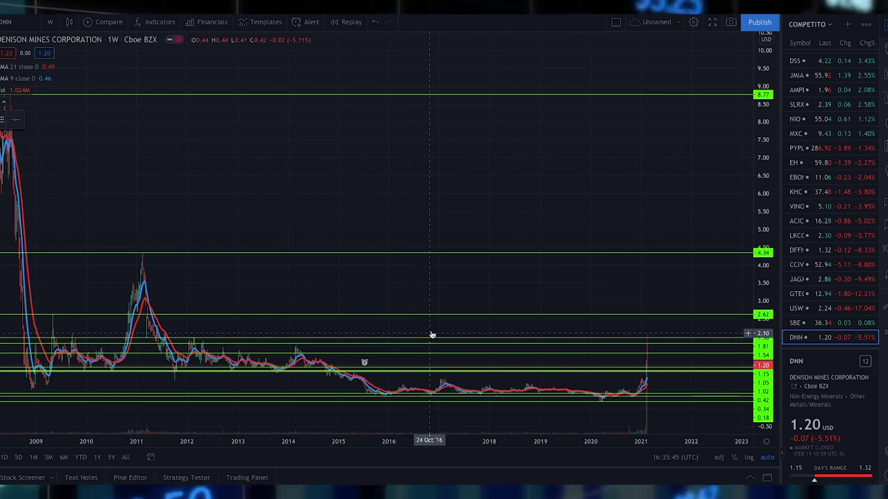
pyautogui.scroll(-3, 458, 322)
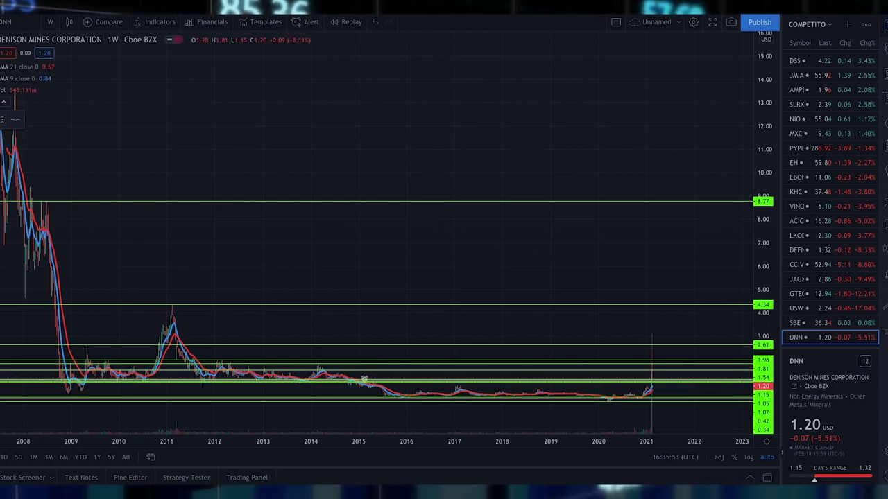
pyautogui.scroll(1, 582, 235)
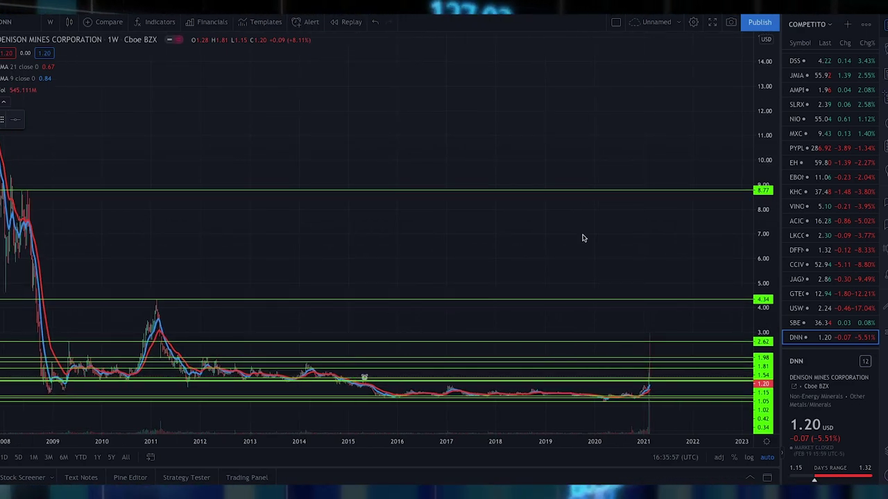
# Step: Compare the early 2021 spike at the 1.81 line with the 2007–2008 highs and the 2011 peak near 4.34
pyautogui.scroll(-1, 583, 238)
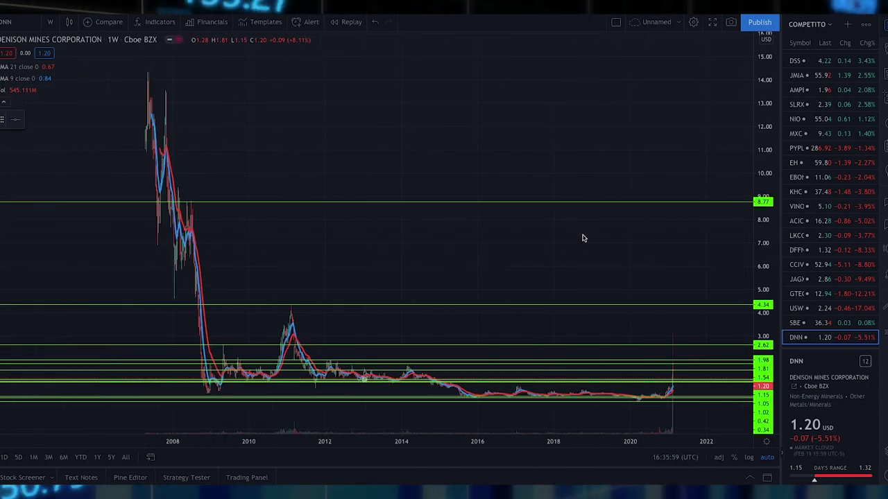
pyautogui.scroll(2, 521, 232)
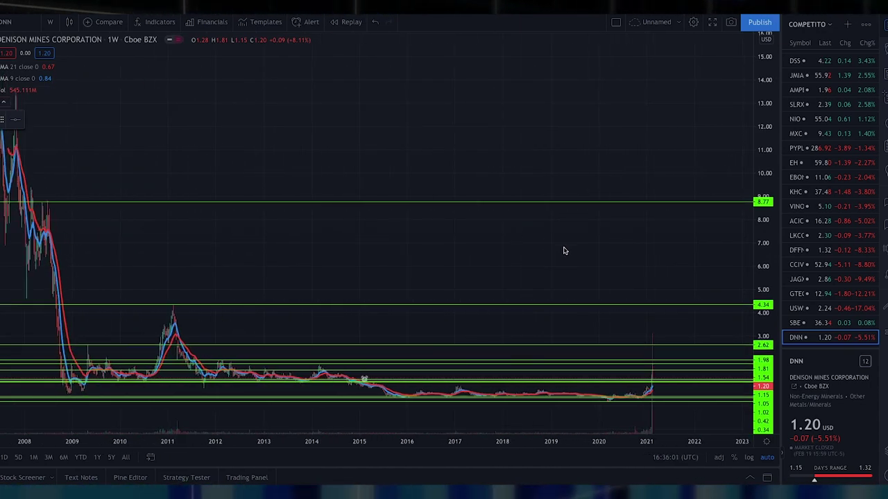
pyautogui.scroll(3, 564, 253)
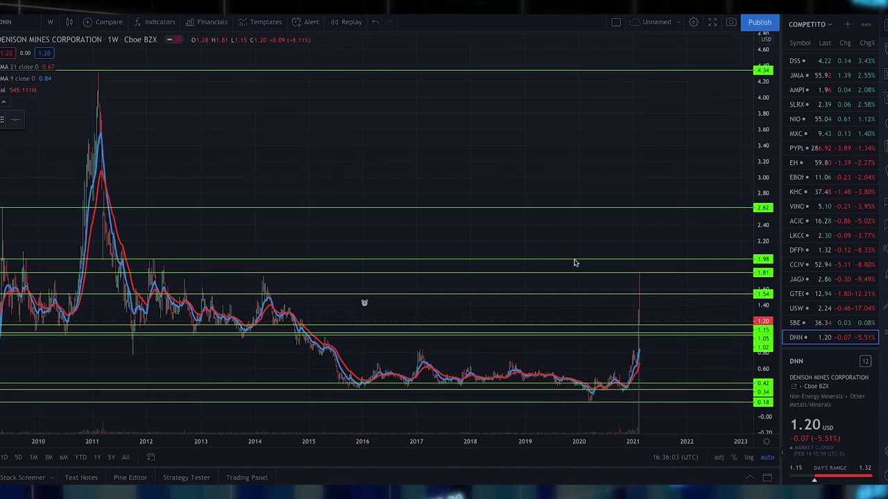
pyautogui.scroll(-2, 575, 264)
pyautogui.scroll(1, 412, 249)
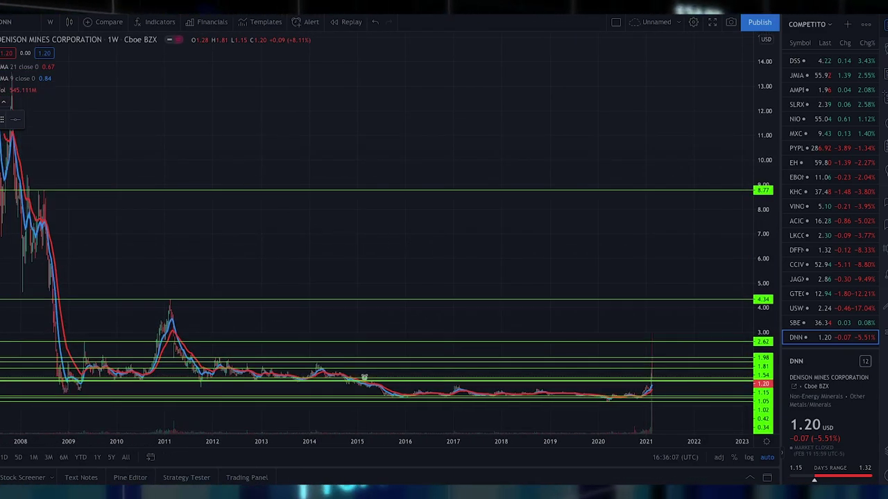
pyautogui.scroll(2, 544, 147)
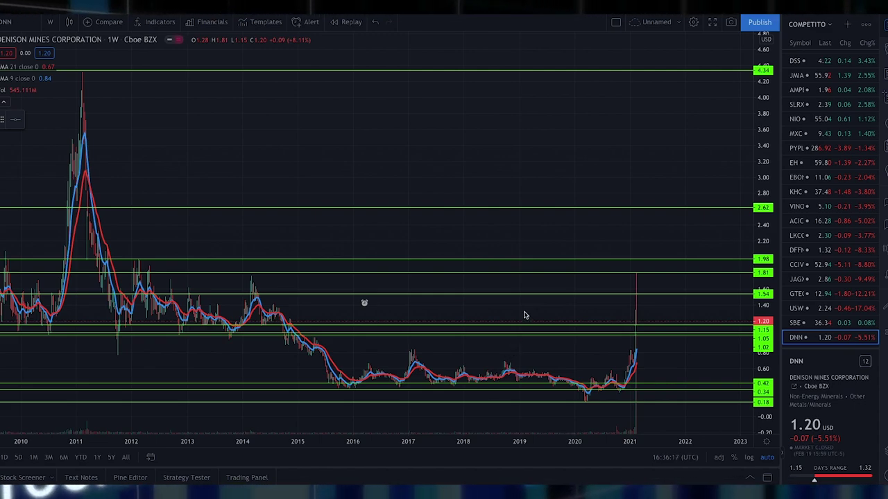
pyautogui.scroll(1, 525, 314)
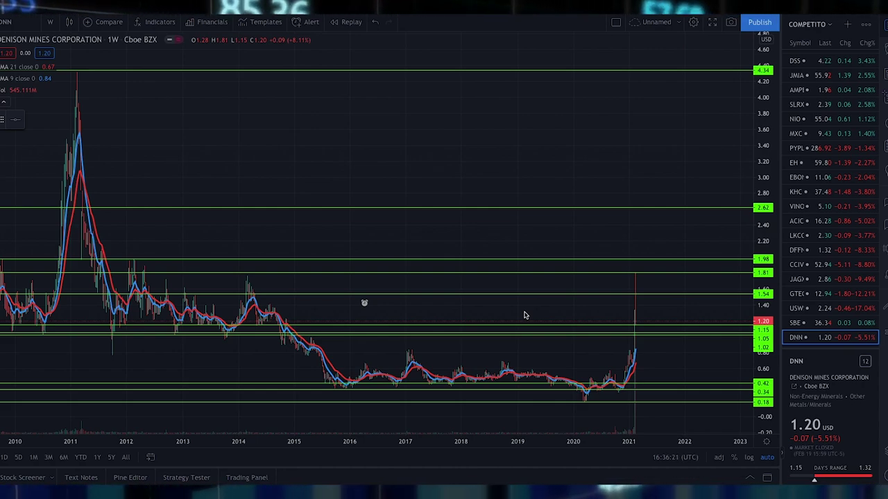
pyautogui.scroll(1, 525, 316)
pyautogui.scroll(1, 525, 316)
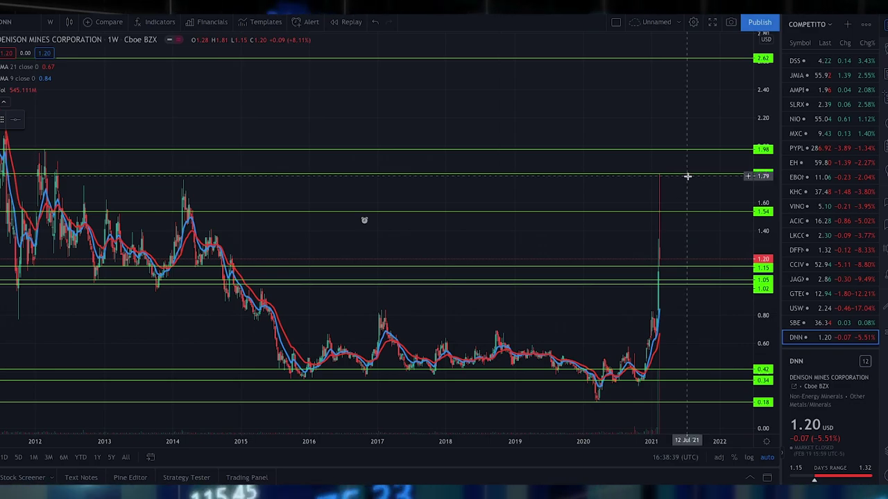
# Step: Examine the resistance levels above the 1.81 spike, from 1.98 and 2.62 up to 4.34 and 8.77
pyautogui.scroll(-2, 676, 208)
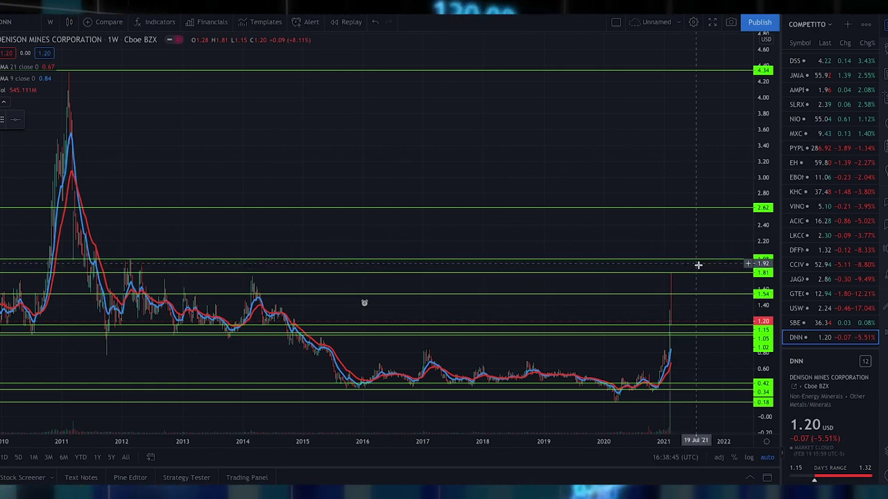
pyautogui.scroll(-3, 605, 265)
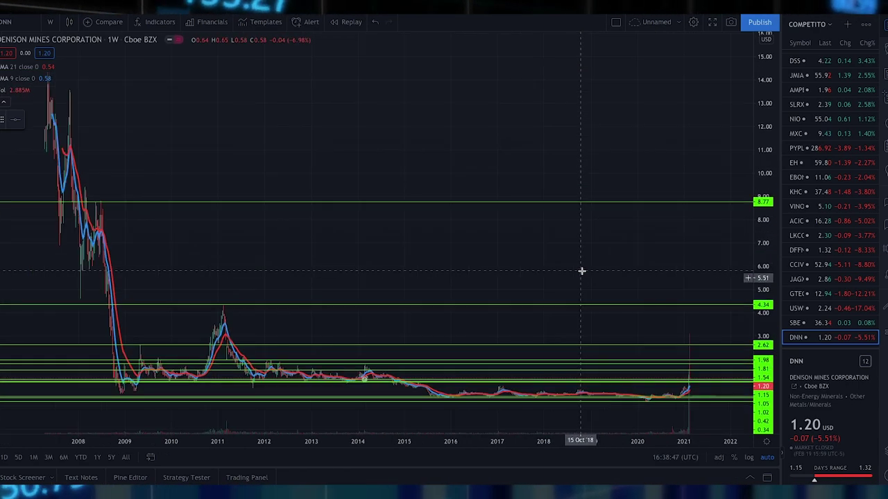
pyautogui.scroll(3, 708, 352)
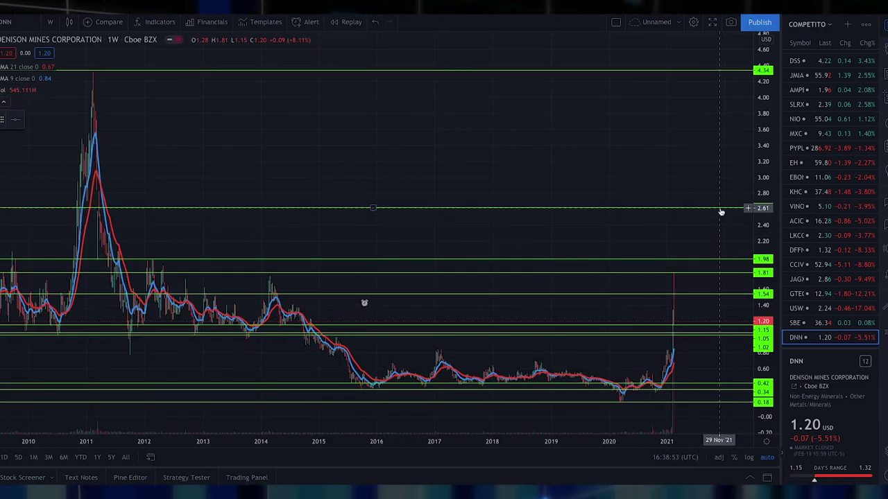
pyautogui.scroll(-3, 719, 230)
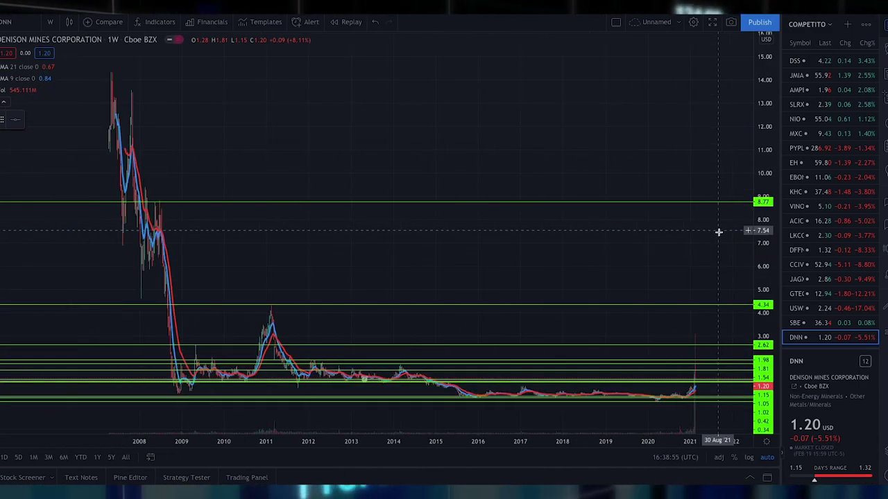
pyautogui.scroll(4, 722, 280)
pyautogui.scroll(1, 667, 316)
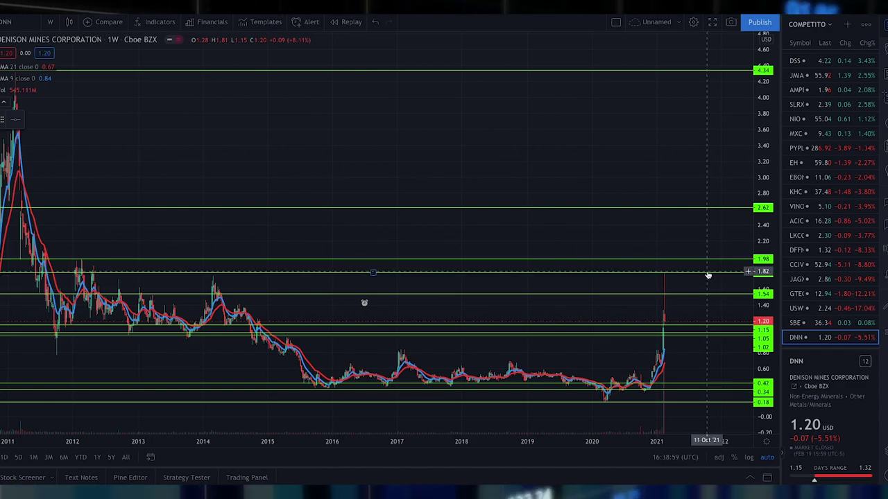
# Step: Examine the long flat range from 2015 to 2020 against the 2021 breakout and the horizontal levels around it
pyautogui.scroll(-1, 693, 253)
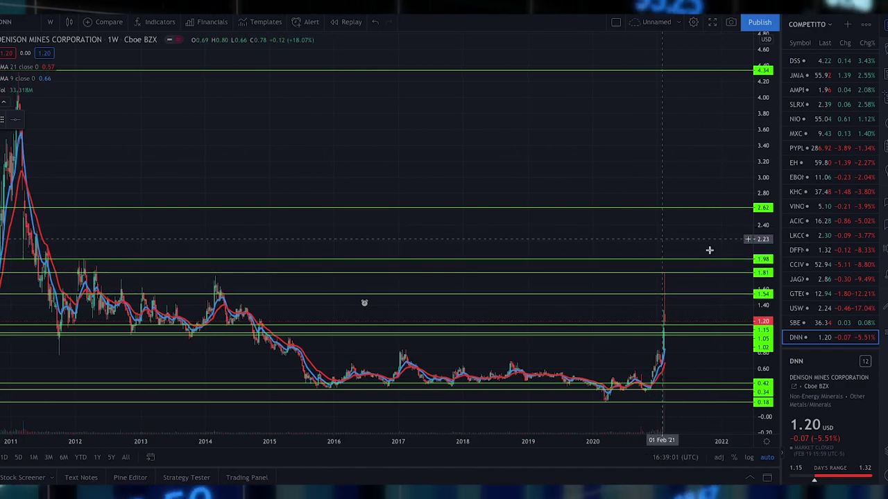
pyautogui.scroll(-4, 672, 230)
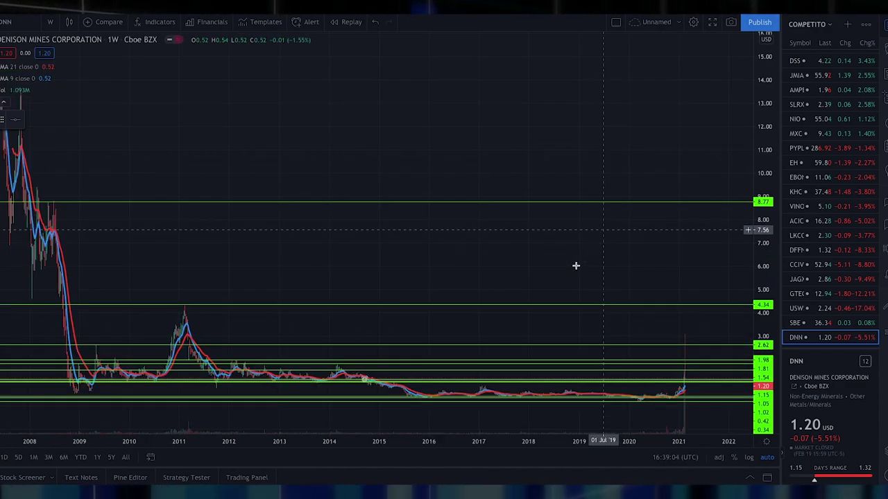
pyautogui.scroll(-2, 728, 230)
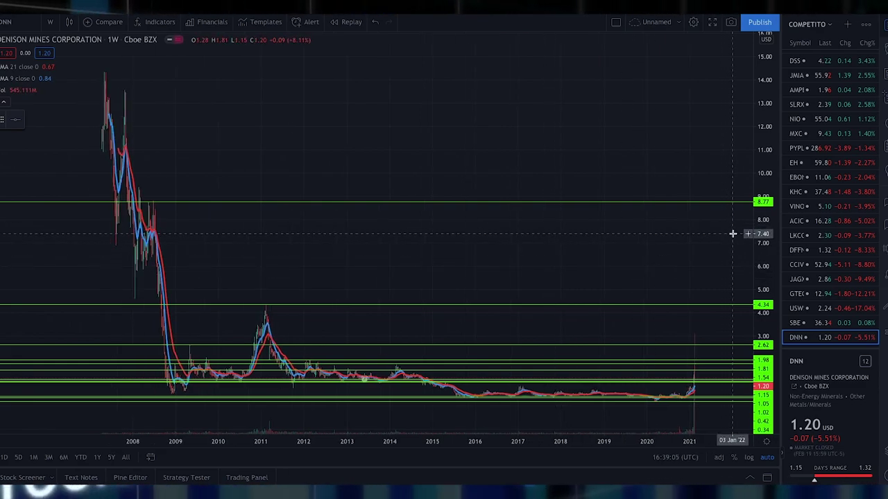
pyautogui.scroll(3, 710, 254)
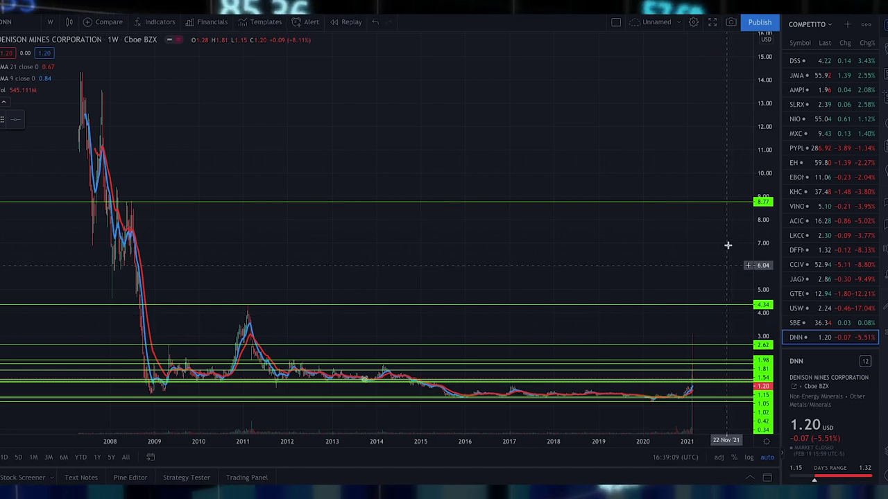
pyautogui.scroll(4, 726, 243)
pyautogui.scroll(-2, 721, 250)
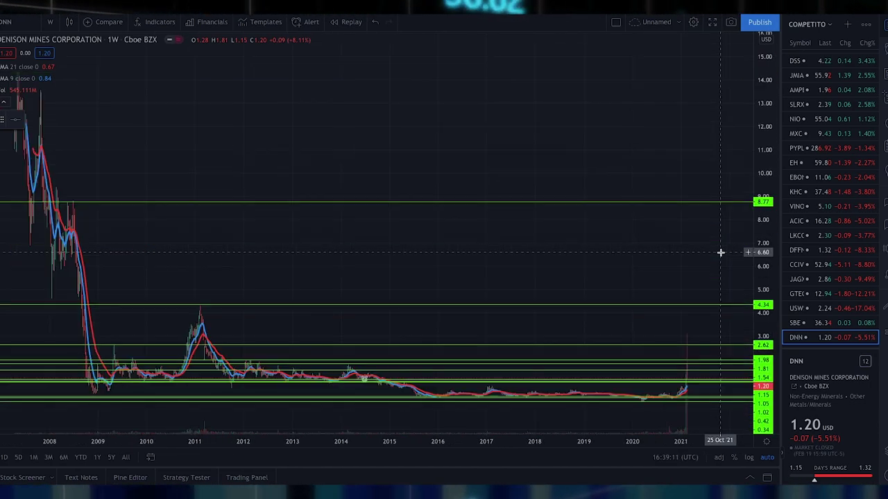
pyautogui.scroll(3, 721, 253)
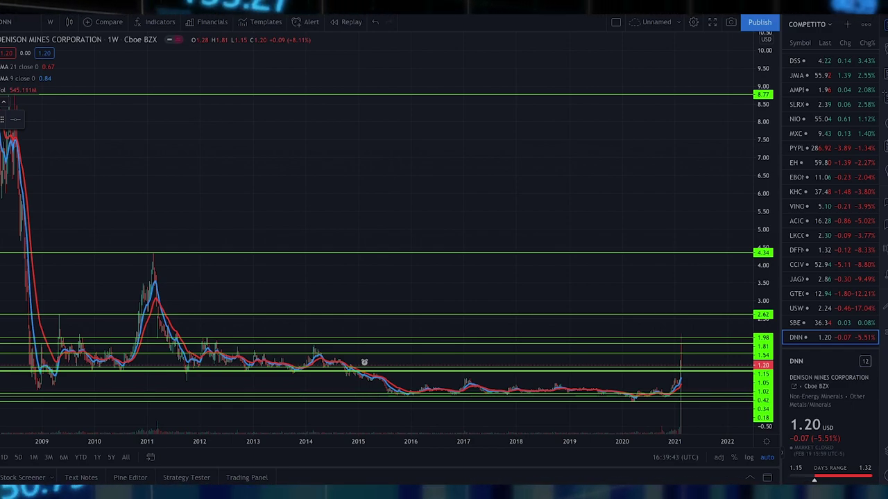
pyautogui.scroll(2, 617, 260)
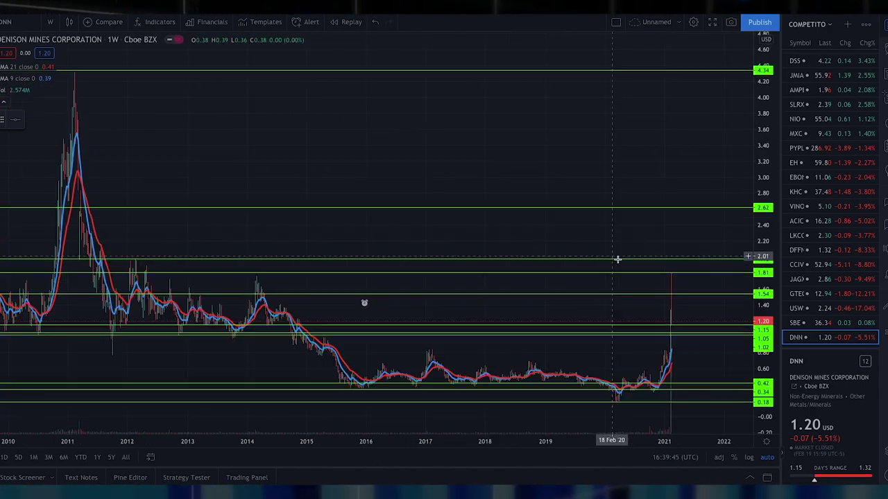
pyautogui.scroll(3, 650, 265)
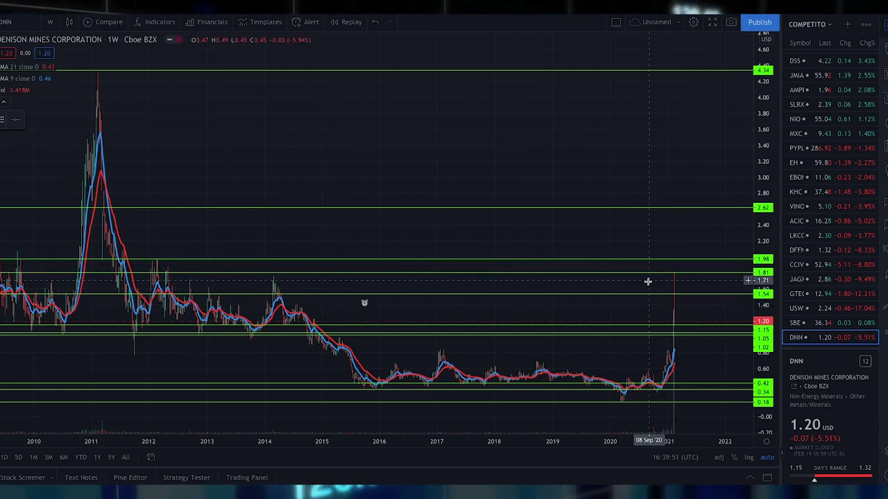
pyautogui.scroll(-3, 641, 287)
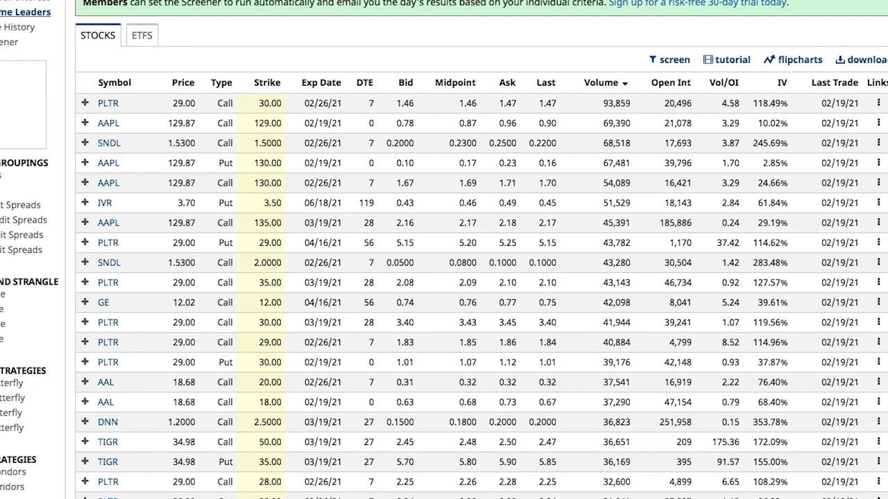
# Step: Switch to the options volume leaders list and locate the DNN call with the 2.50 strike expiring 03/19/21
pyautogui.scroll(-1, 444, 278)
pyautogui.scroll(-1, 444, 277)
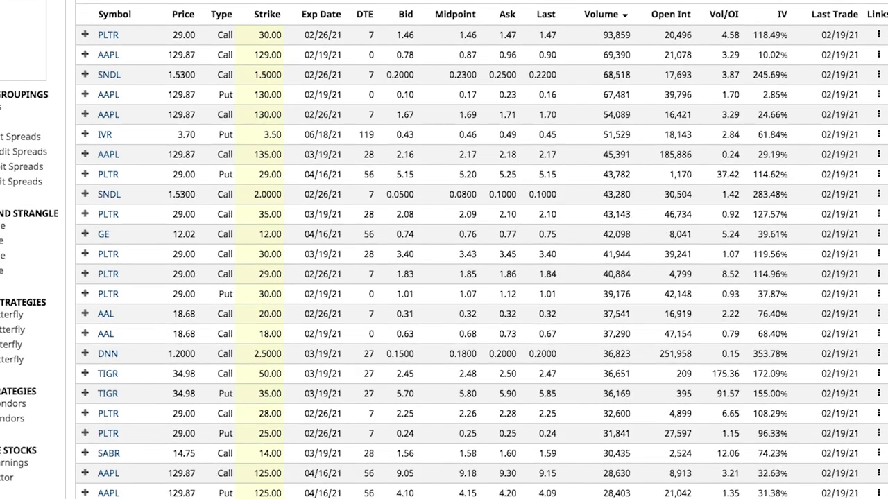
pyautogui.scroll(-1, 444, 277)
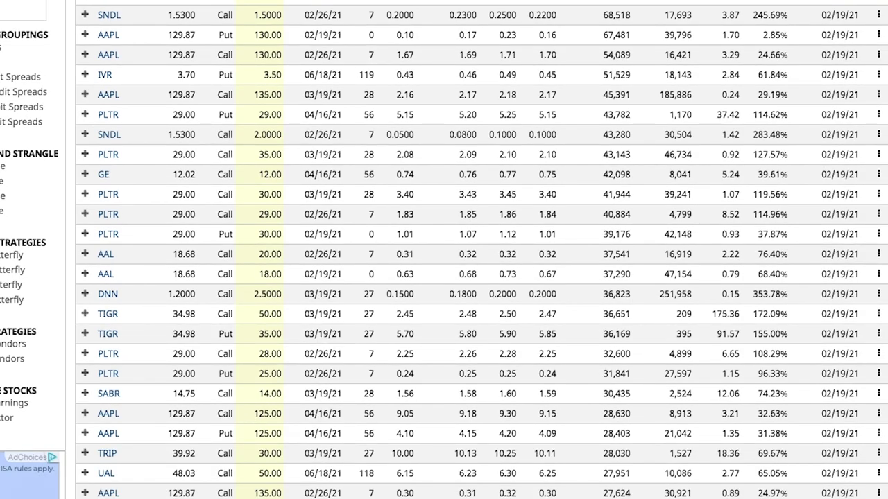
pyautogui.scroll(1, 444, 277)
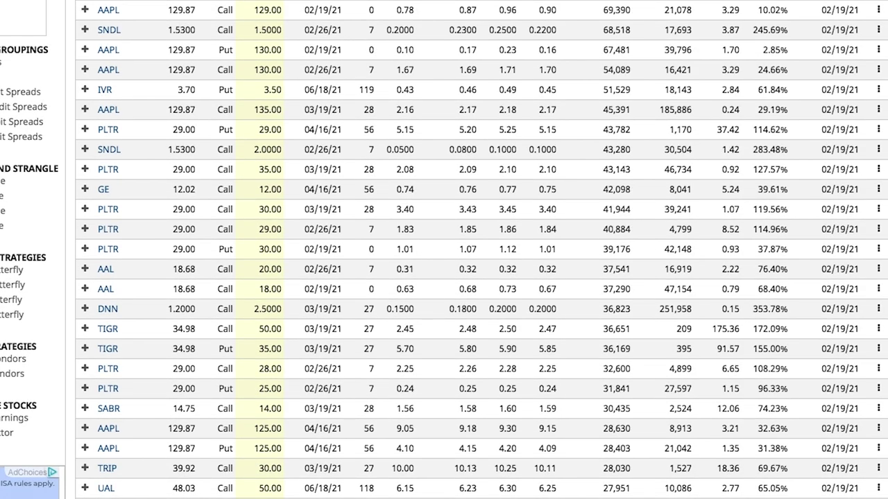
pyautogui.scroll(2, 444, 277)
pyautogui.scroll(-1, 444, 278)
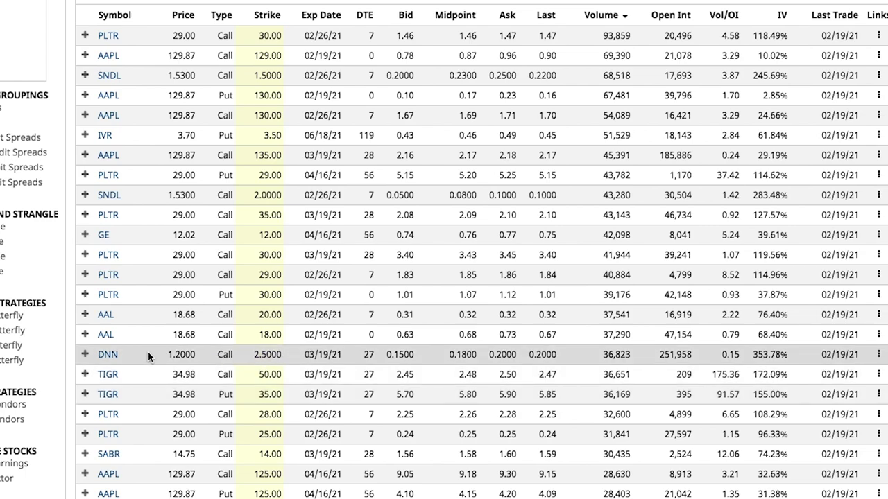
# Step: Scan the lower-volume contracts in the options list for comparison and return to the DNN 2.50 strike call
pyautogui.scroll(-2, 147, 359)
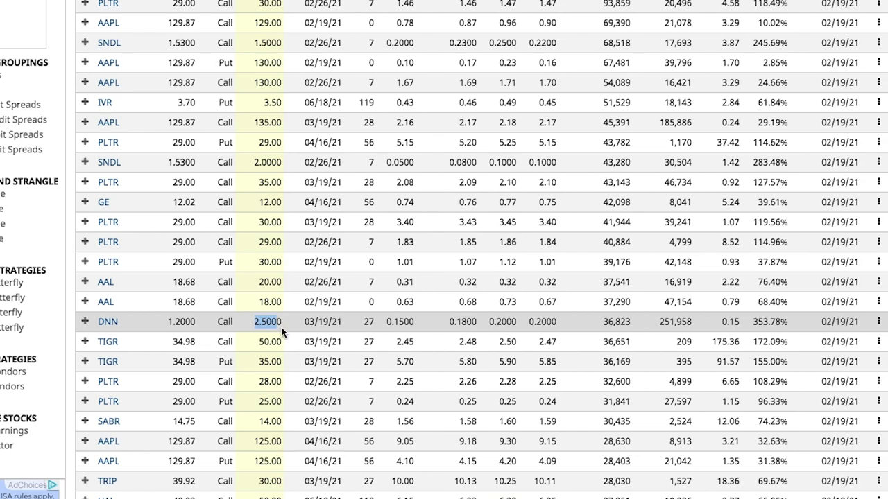
pyautogui.scroll(-5, 281, 326)
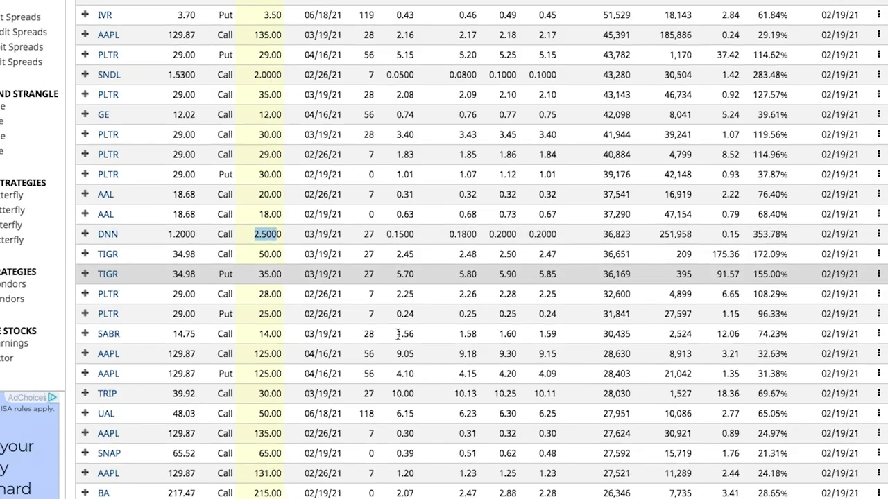
pyautogui.scroll(-6, 405, 325)
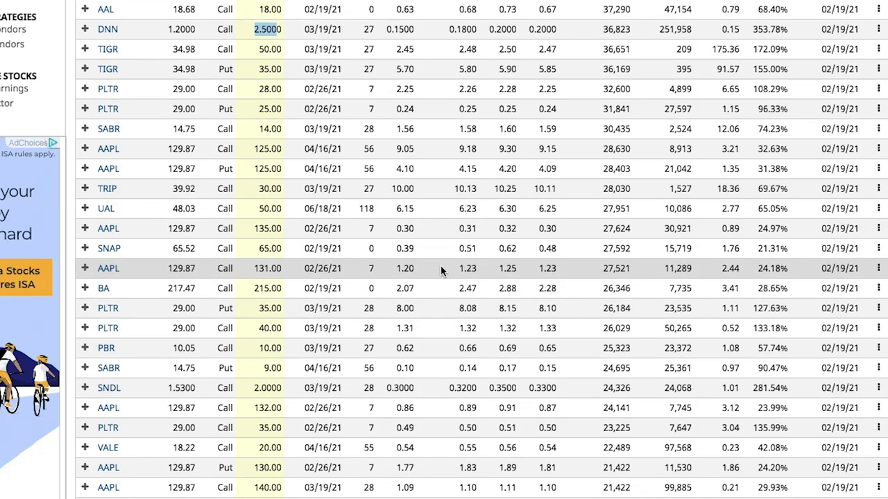
pyautogui.scroll(-12, 447, 256)
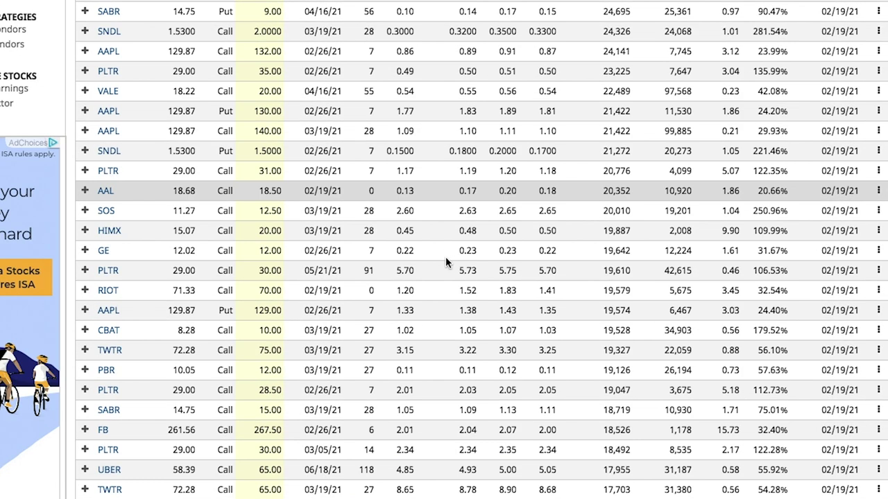
pyautogui.scroll(-5, 446, 256)
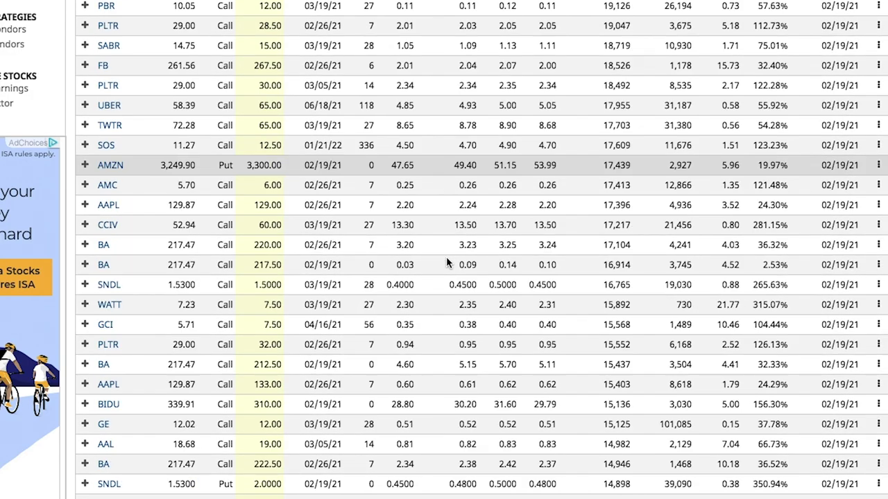
pyautogui.scroll(20, 446, 256)
pyautogui.scroll(-6, 441, 260)
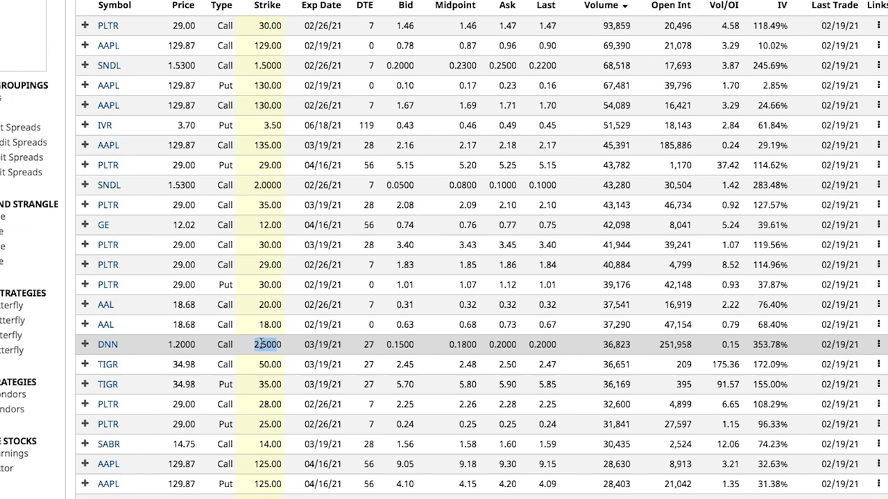
pyautogui.click(260, 344)
pyautogui.scroll(-1, 728, 322)
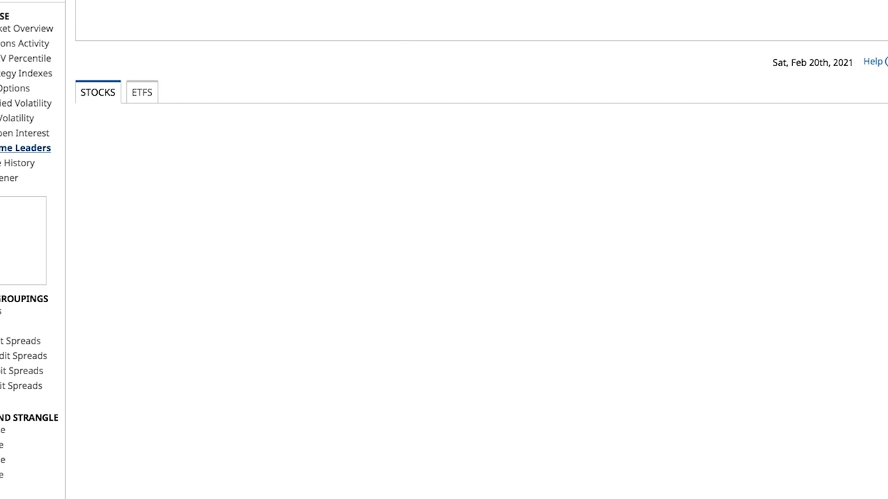
# Step: Return to the DNN weekly chart and draw a red rectangle just after the latest candle, from about 1.19 down to 0.42
pyautogui.scroll(-1, 109, 90)
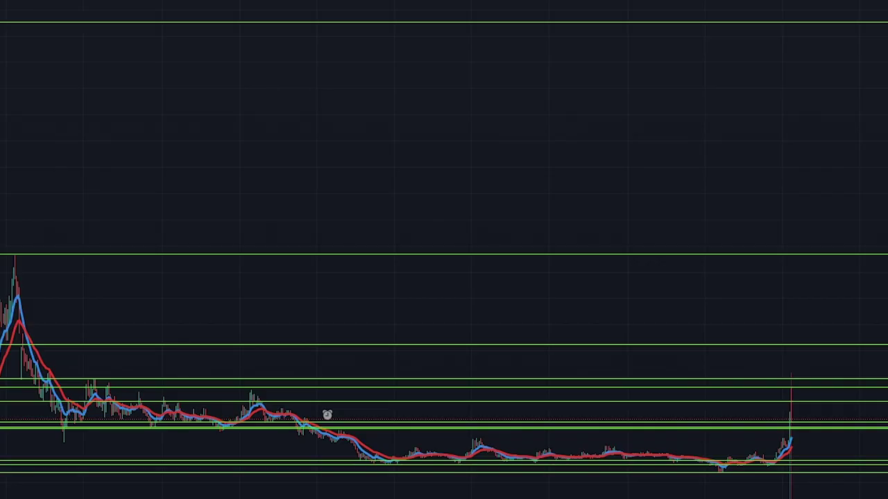
pyautogui.scroll(-3, 740, 283)
pyautogui.scroll(-3, 789, 309)
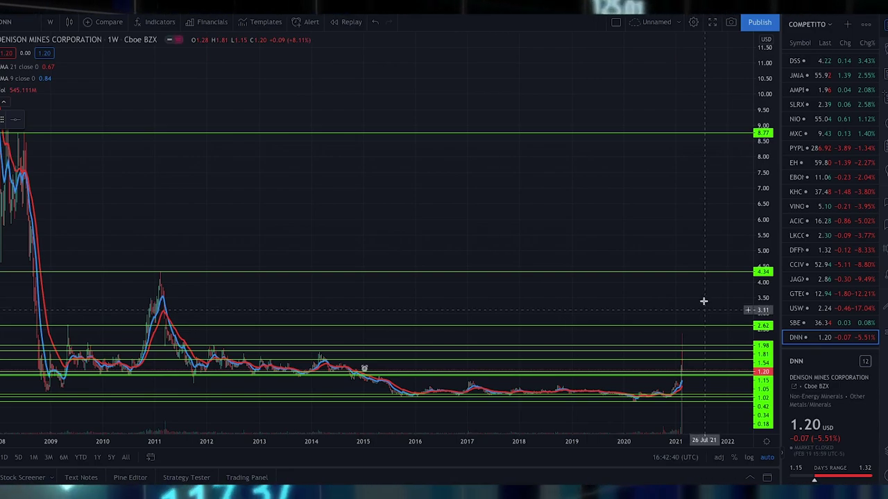
pyautogui.scroll(1, 709, 294)
pyautogui.scroll(2, 708, 294)
pyautogui.moveTo(707, 294); pyautogui.dragTo(531, 292)
pyautogui.scroll(-2, 641, 292)
pyautogui.moveTo(645, 236); pyautogui.dragTo(399, 207)
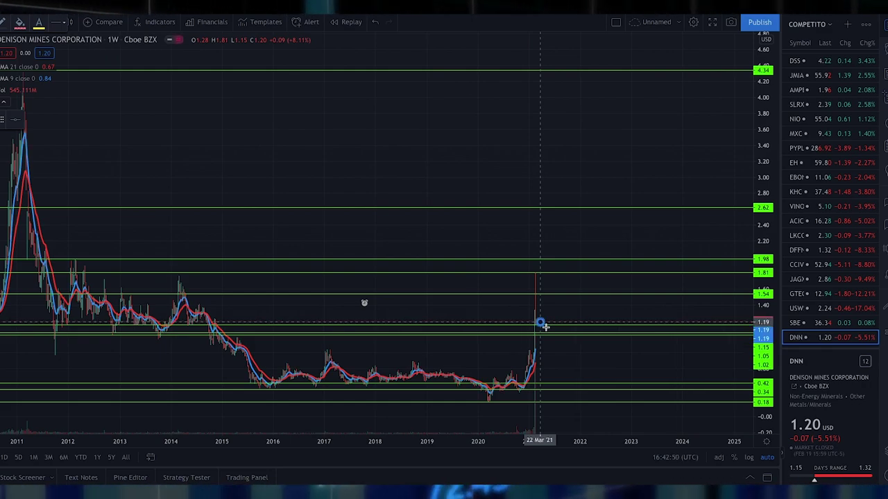
pyautogui.moveTo(539, 322)
pyautogui.mouseDown()
pyautogui.moveTo(613, 385)
pyautogui.moveTo(654, 384)
pyautogui.mouseUp()
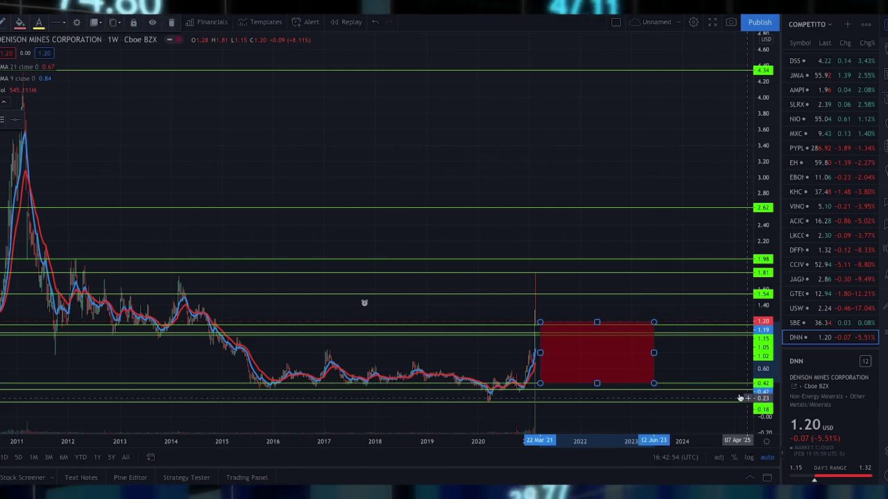
# Step: Draw a second rectangle directly above the first, from about 1.21 up to the 2.62 level
pyautogui.moveTo(713, 369); pyautogui.dragTo(706, 365)
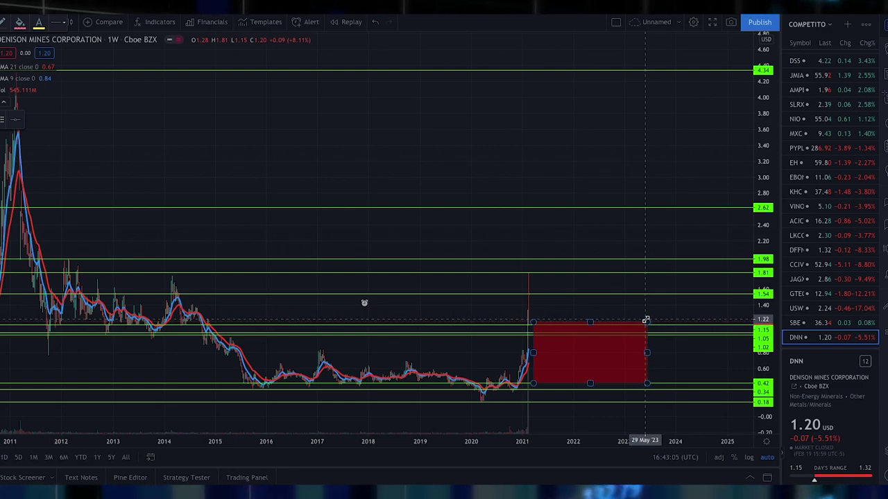
pyautogui.moveTo(647, 318)
pyautogui.mouseDown()
pyautogui.moveTo(526, 210)
pyautogui.moveTo(534, 207)
pyautogui.mouseUp()
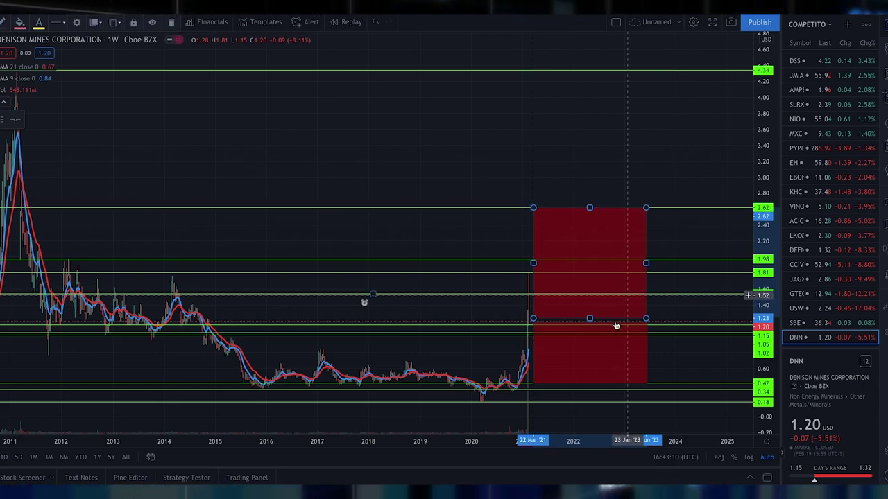
pyautogui.moveTo(590, 319); pyautogui.dragTo(590, 320)
# Step: Add a horizontal support line at 0.83 and raise the lower rectangle's bottom edge to it
pyautogui.moveTo(591, 382); pyautogui.dragTo(592, 349)
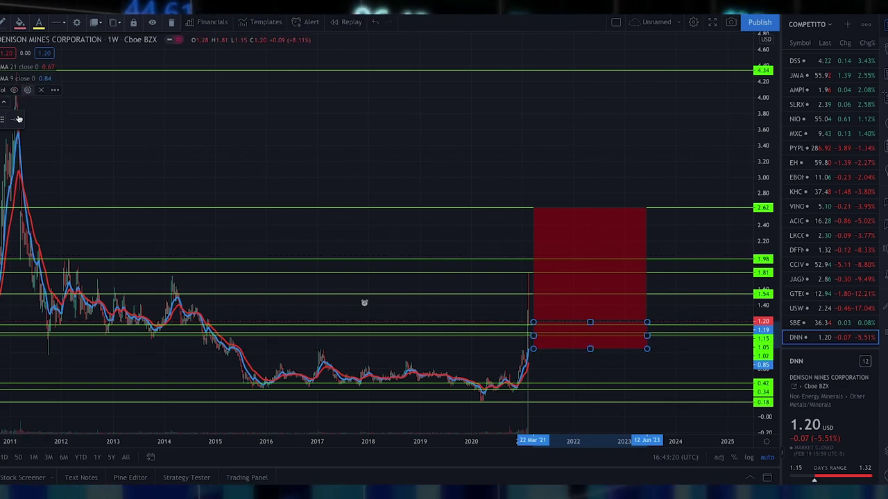
pyautogui.click(510, 350)
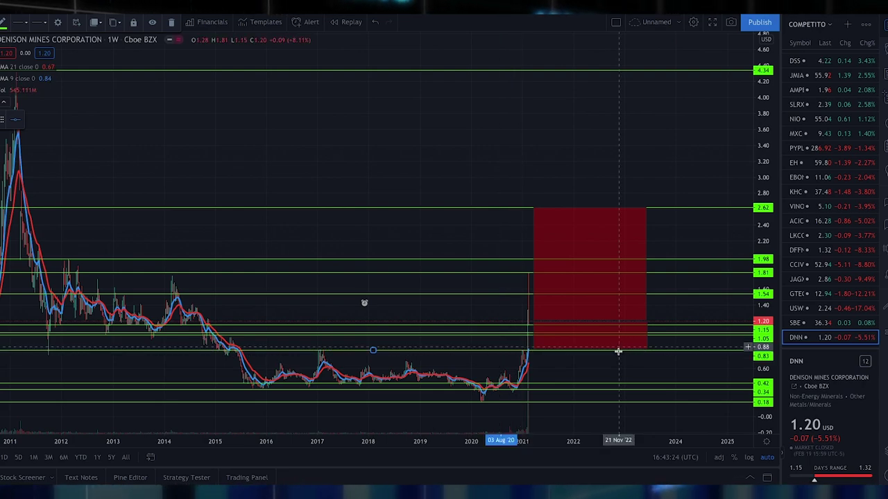
pyautogui.click(591, 349)
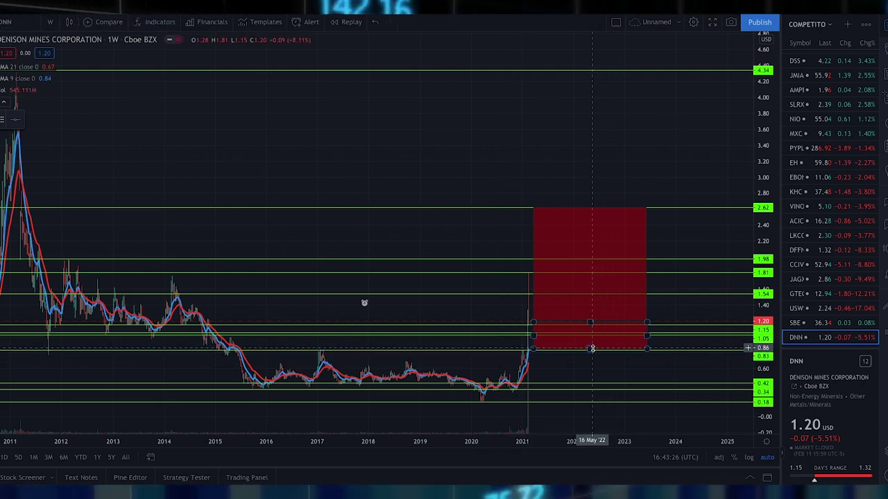
# Step: Change the upper rectangle's fill colour to green
pyautogui.click(645, 258)
pyautogui.click(647, 263)
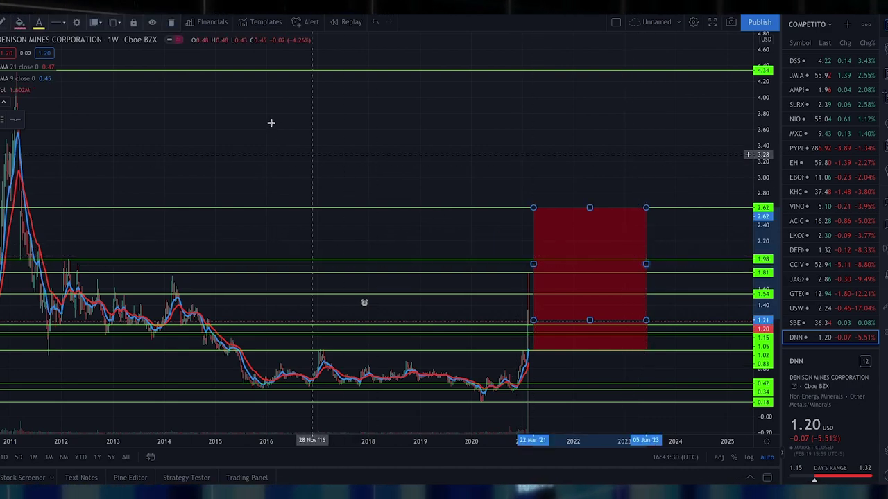
pyautogui.click(20, 21)
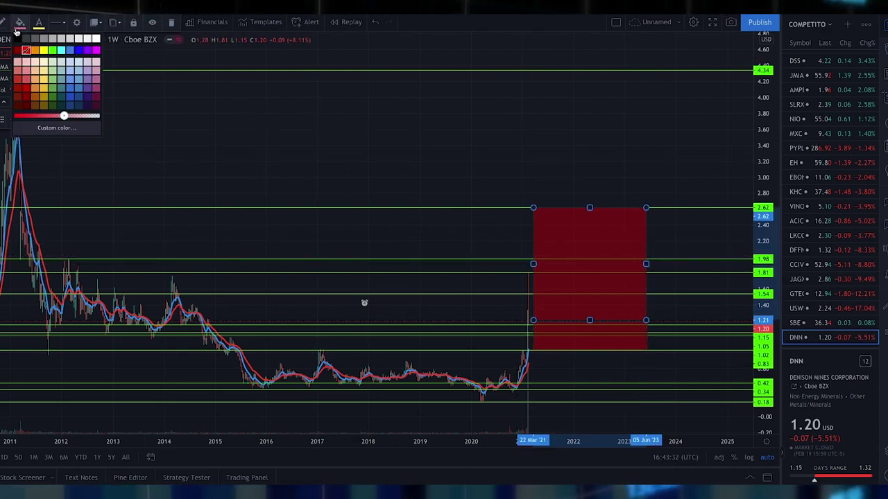
pyautogui.click(53, 50)
pyautogui.click(532, 192)
# Step: Compare the green upside zone reaching 2.62 with the red downside zone reaching 0.83 against the recent price action
pyautogui.scroll(2, 530, 191)
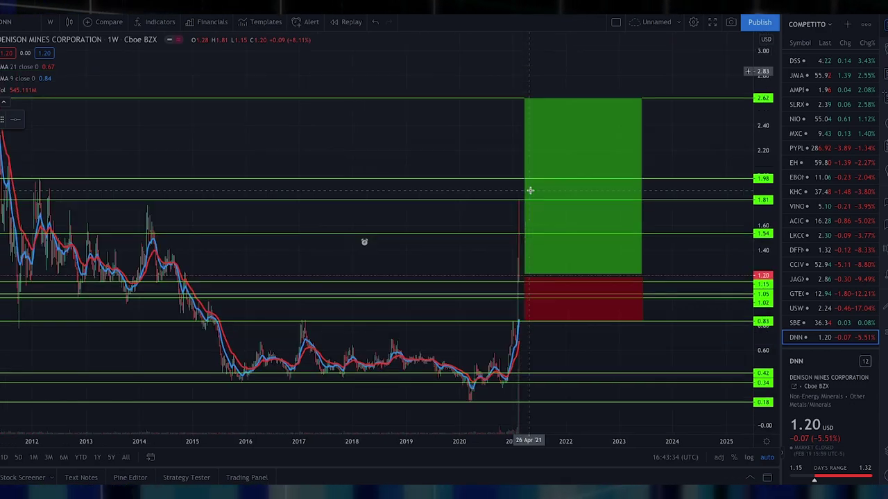
pyautogui.scroll(-2, 558, 223)
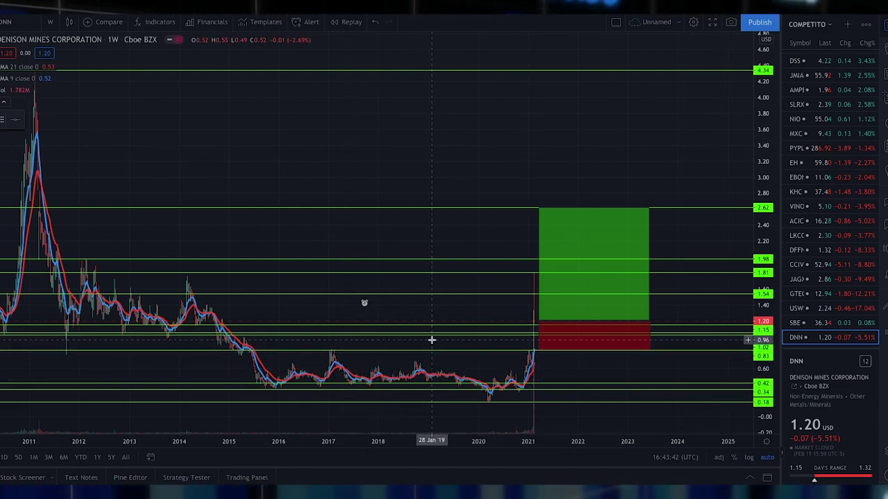
pyautogui.scroll(-1, 437, 342)
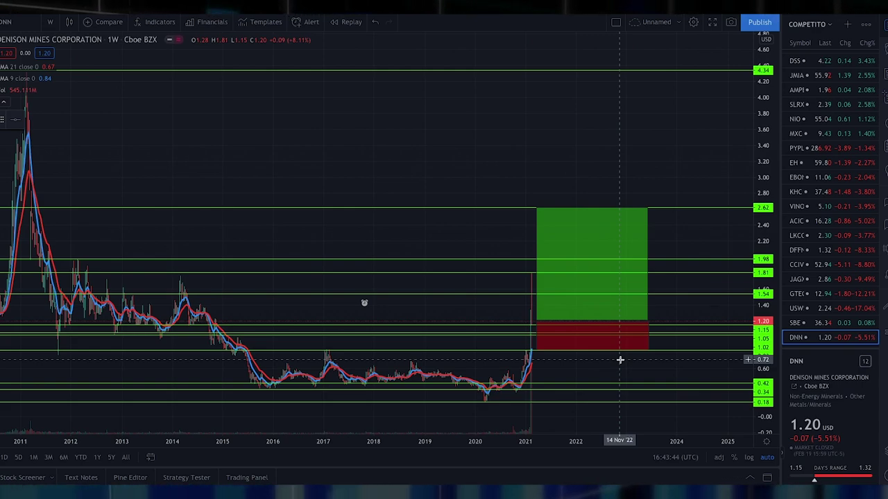
pyautogui.click(603, 238)
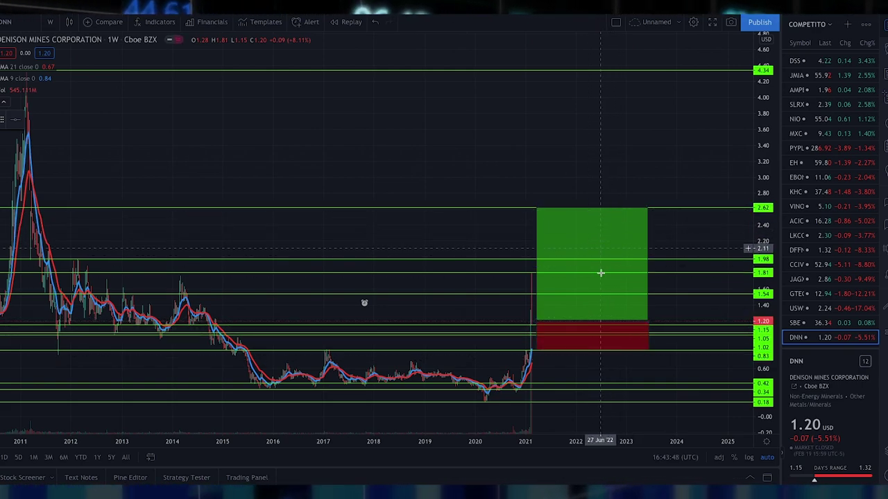
pyautogui.click(581, 356)
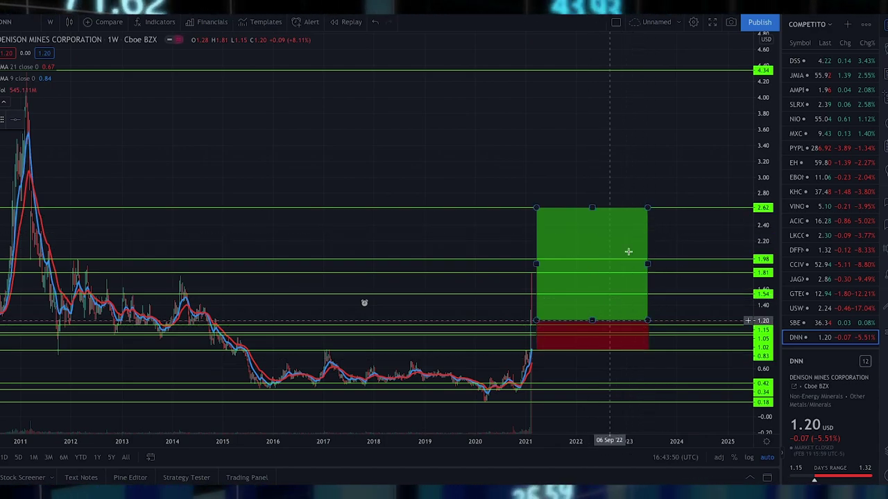
pyautogui.click(600, 319)
pyautogui.click(604, 355)
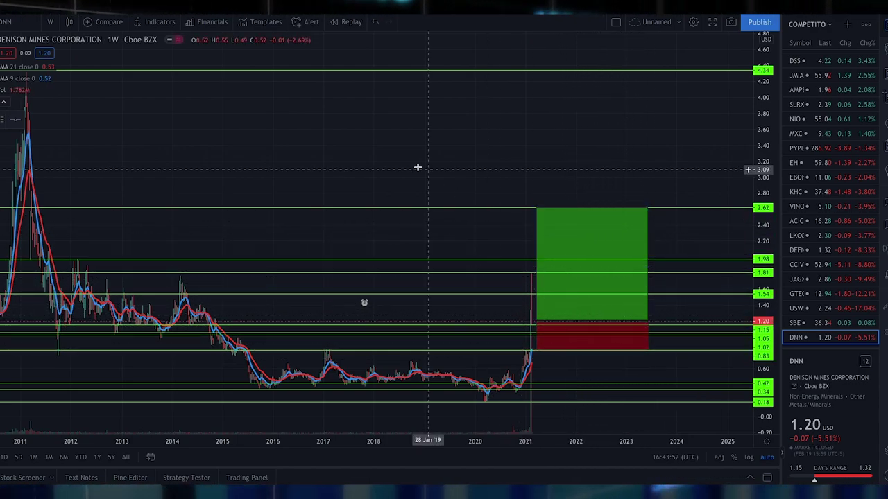
pyautogui.scroll(-3, 499, 231)
pyautogui.scroll(2, 526, 256)
pyautogui.scroll(1, 527, 255)
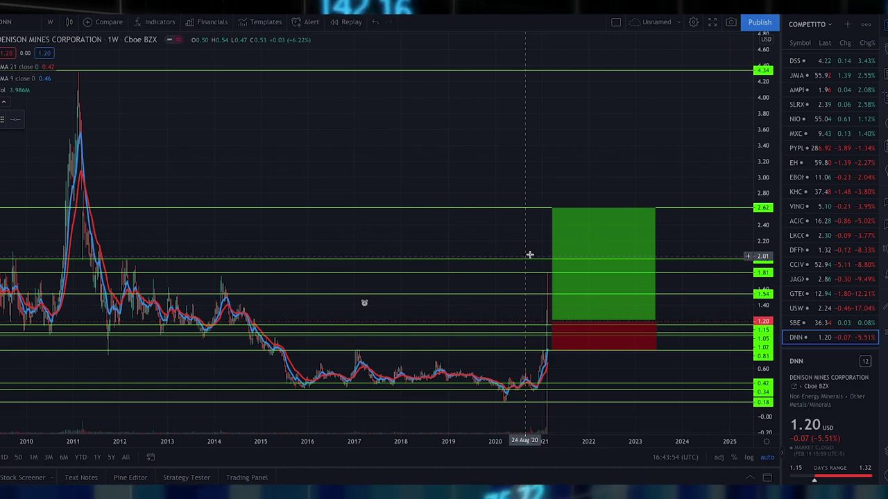
pyautogui.scroll(1, 538, 235)
pyautogui.hscroll(3, 589, 192)
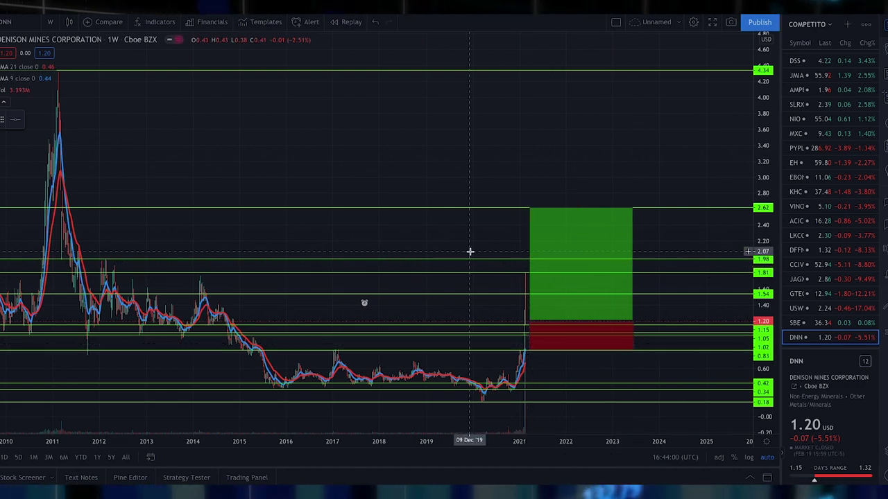
# Step: Examine the green and red zones against the longer price history and the 4.34 and 8.77 levels
pyautogui.scroll(-2, 470, 251)
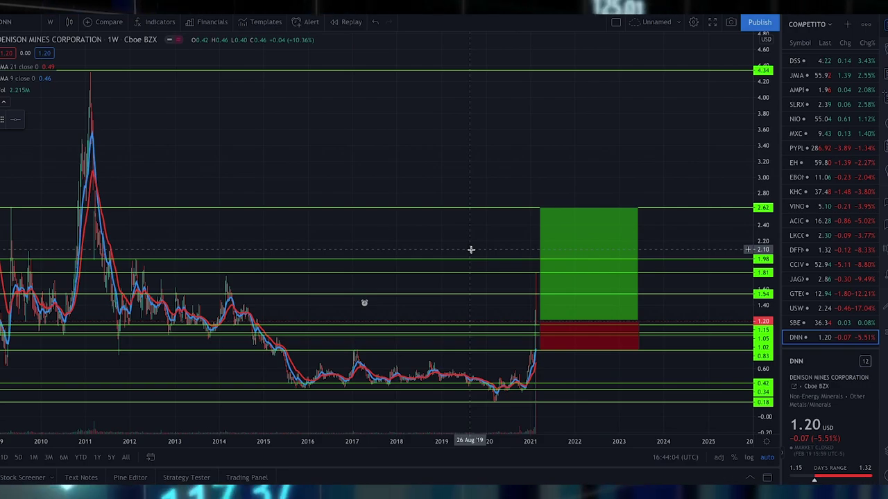
pyautogui.scroll(-3, 471, 250)
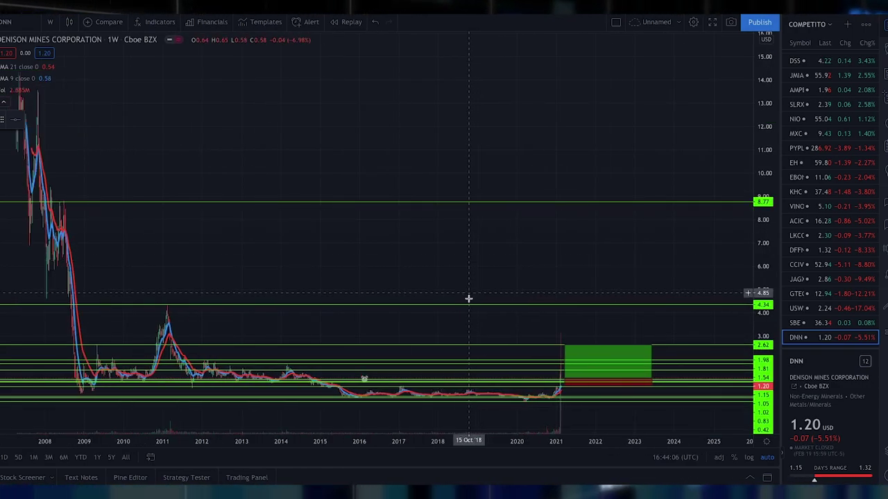
pyautogui.scroll(2, 565, 317)
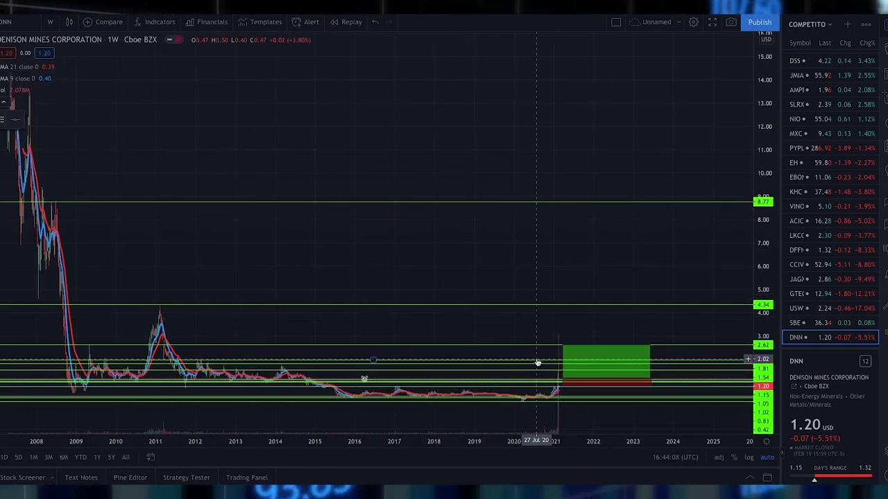
pyautogui.scroll(4, 509, 355)
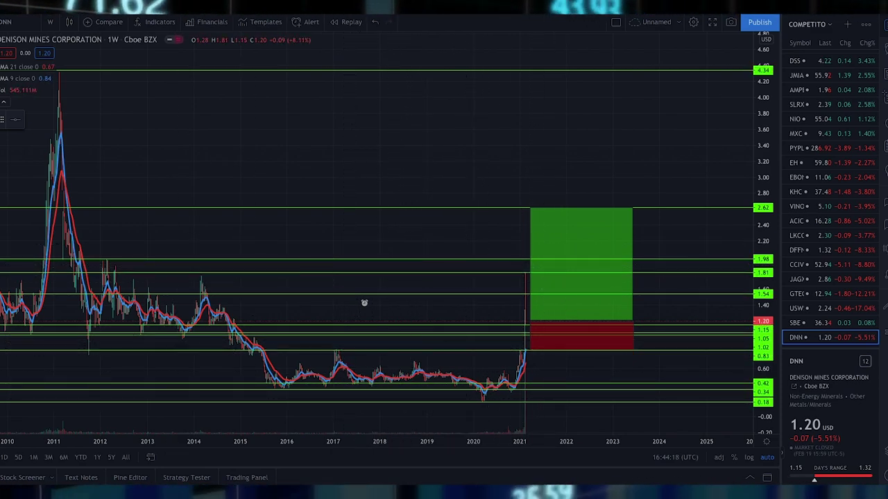
pyautogui.scroll(1, 353, 182)
pyautogui.scroll(-1, 356, 184)
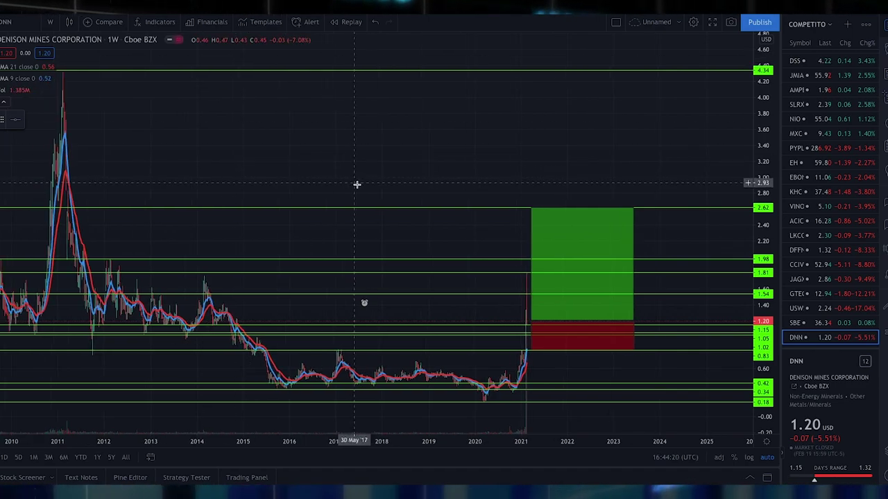
pyautogui.scroll(-1, 356, 184)
pyautogui.scroll(-1, 442, 243)
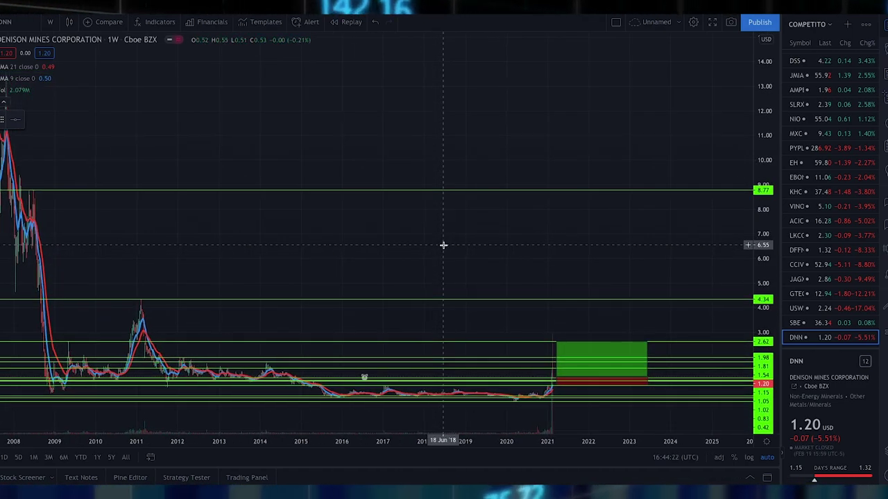
pyautogui.scroll(1, 443, 244)
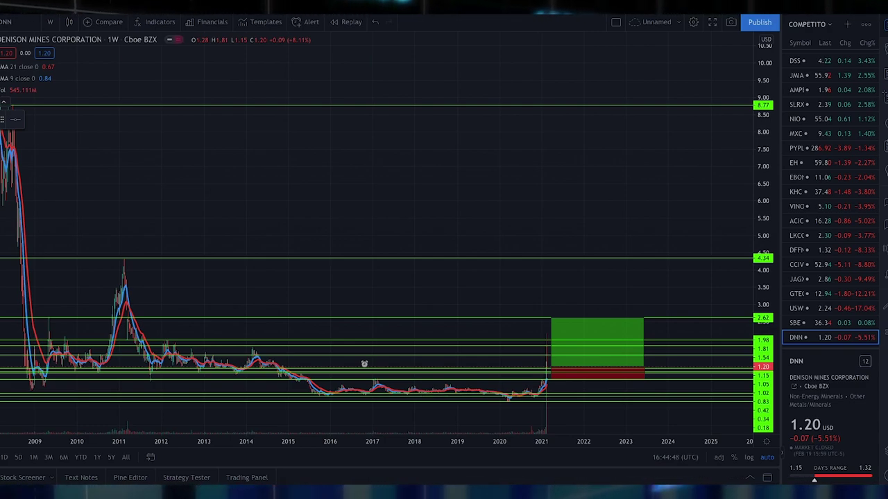
pyautogui.scroll(3, 535, 268)
pyautogui.scroll(-4, 541, 273)
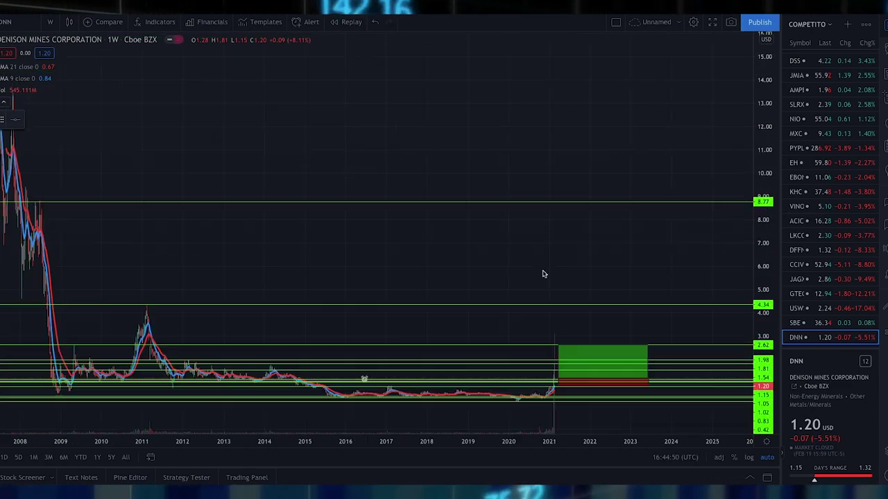
pyautogui.scroll(3, 544, 279)
pyautogui.scroll(-3, 544, 280)
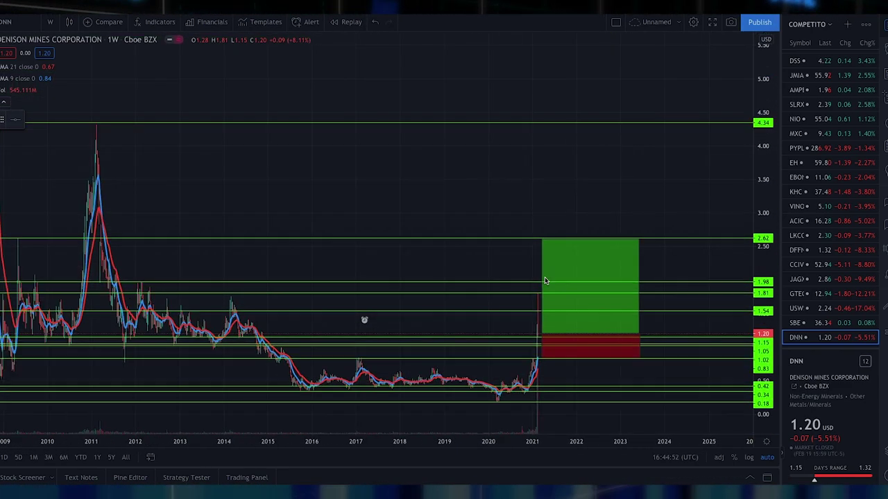
pyautogui.scroll(1, 545, 280)
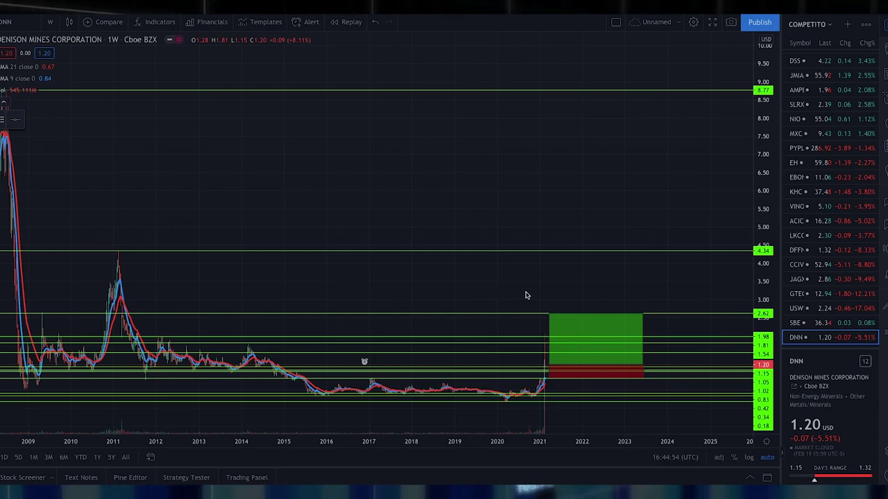
pyautogui.scroll(-2, 575, 303)
pyautogui.scroll(3, 595, 313)
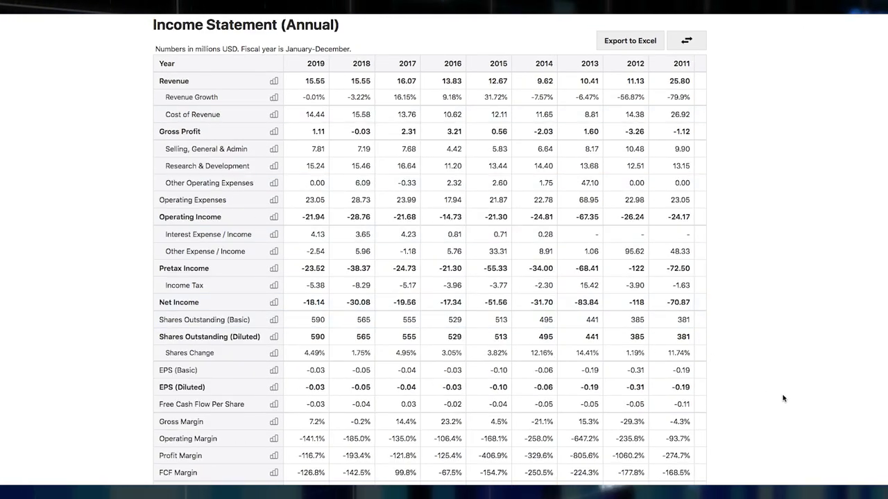
# Step: Switch to Stock Analysis and review Denison Mines' annual income statement and balance sheet for 2011 to 2019
pyautogui.scroll(-3, 783, 398)
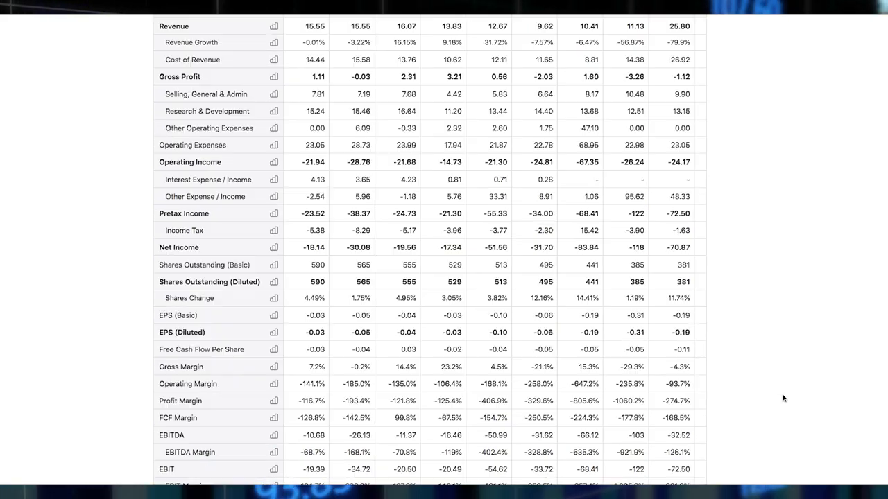
pyautogui.scroll(3, 783, 398)
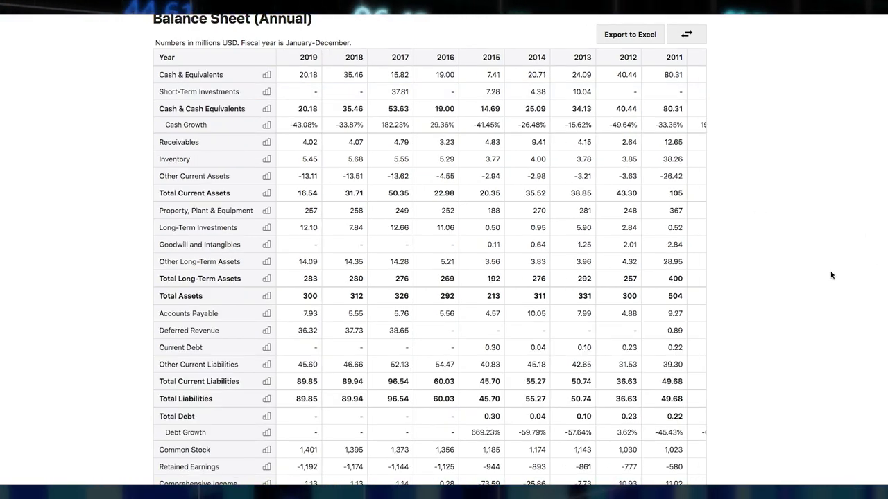
pyautogui.scroll(-1, 831, 275)
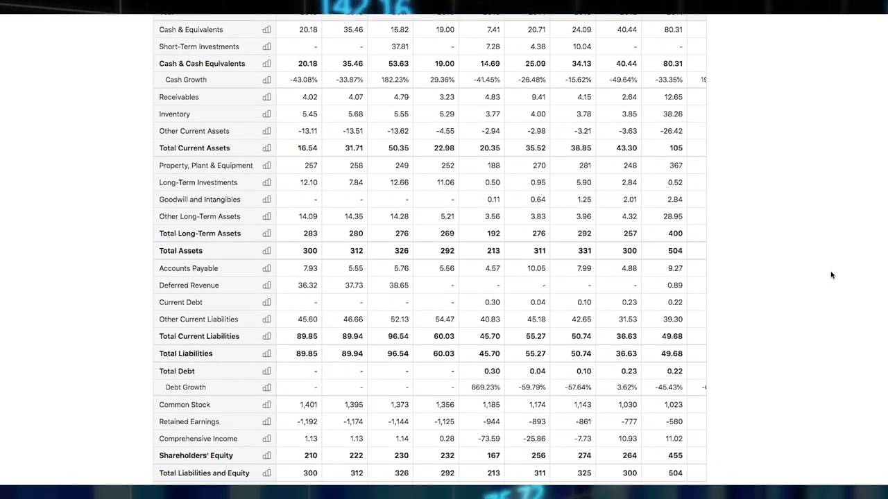
pyautogui.scroll(-1, 830, 275)
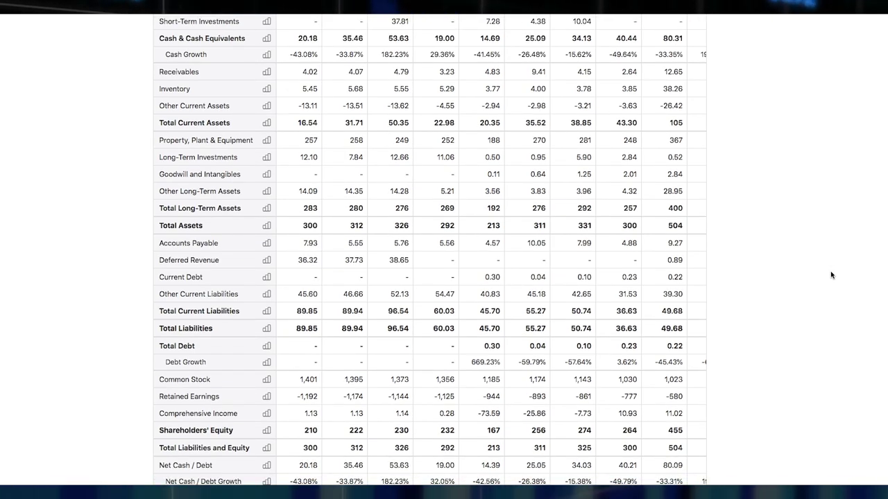
pyautogui.scroll(-3, 831, 275)
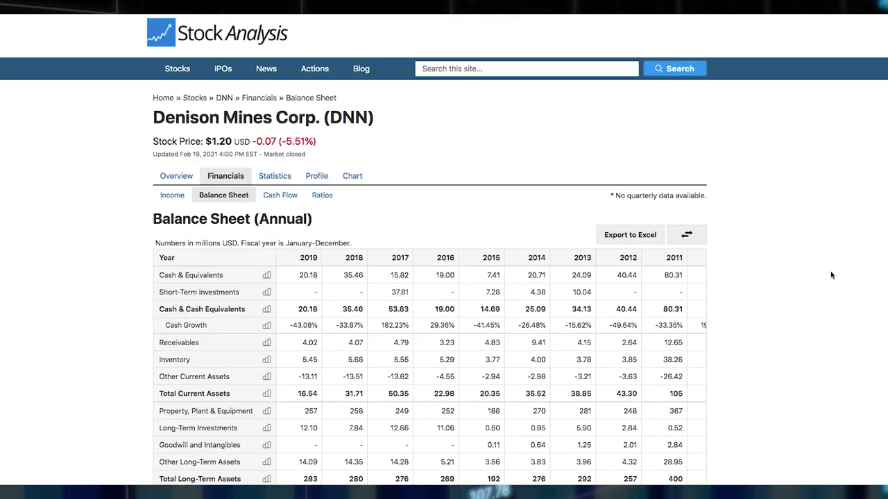
# Step: Return to Denison Mines' annual income statement and review revenue, operating income and net income for 2011 to 2019
pyautogui.scroll(-3, 831, 276)
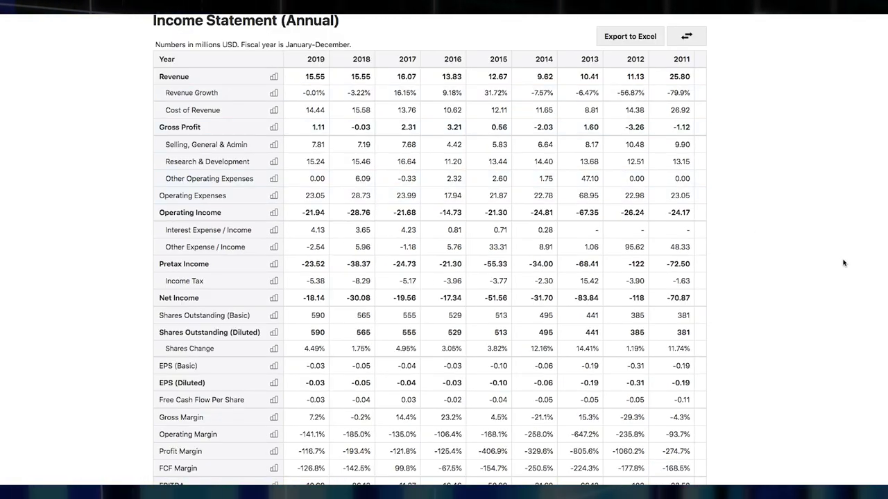
pyautogui.scroll(1, 844, 262)
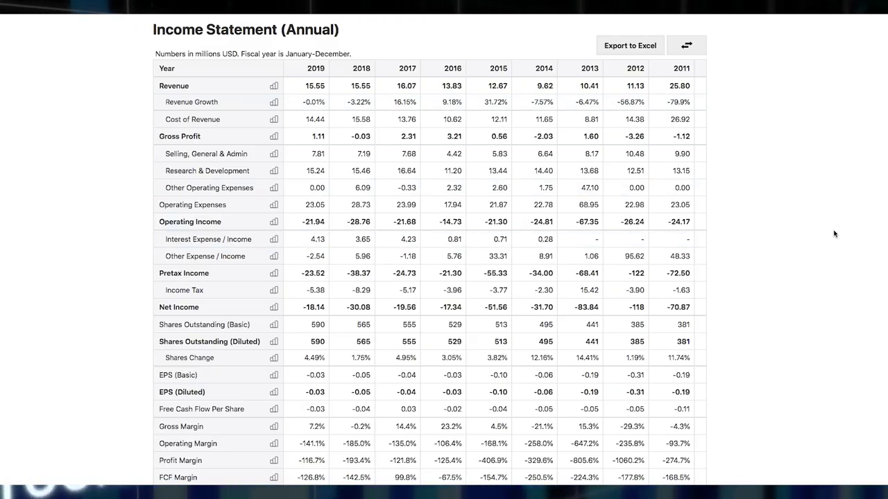
pyautogui.scroll(-1, 835, 234)
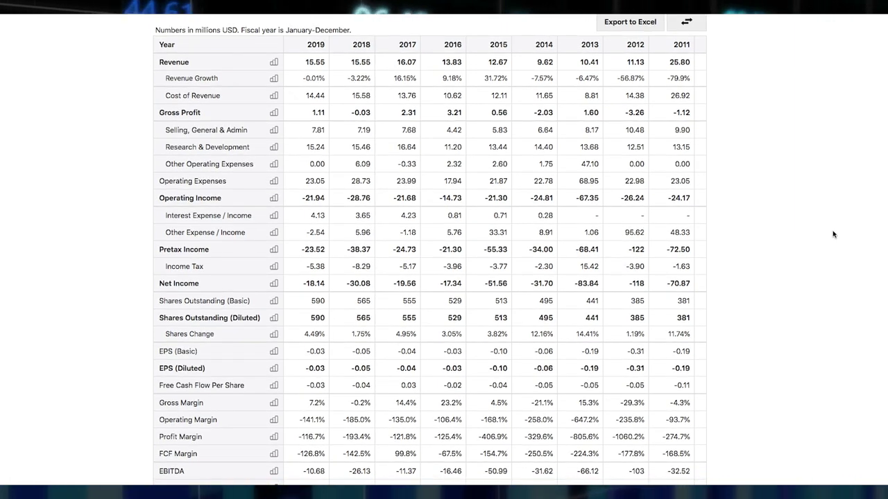
pyautogui.scroll(-2, 834, 233)
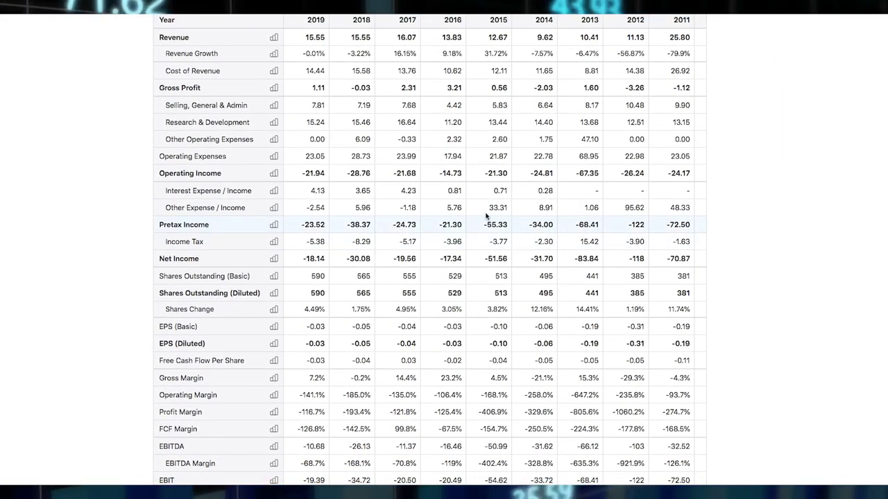
pyautogui.scroll(3, 756, 215)
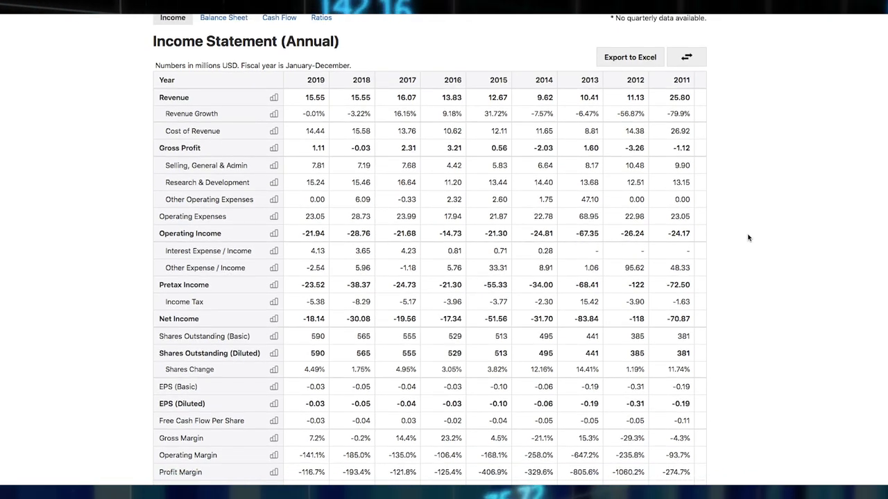
pyautogui.scroll(-1, 748, 237)
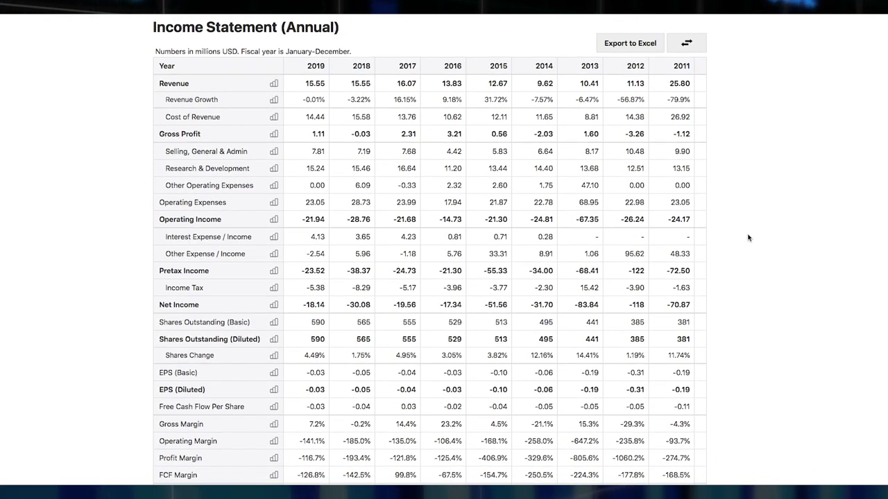
pyautogui.scroll(-2, 747, 238)
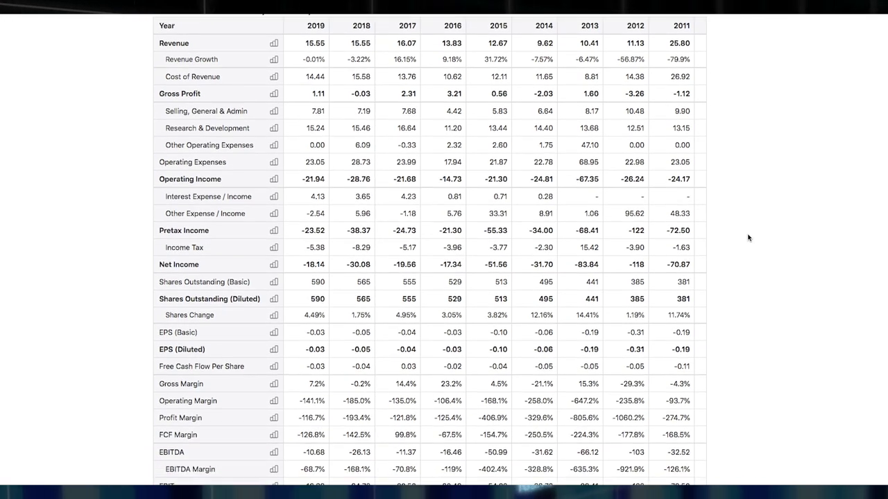
pyautogui.scroll(-3, 747, 237)
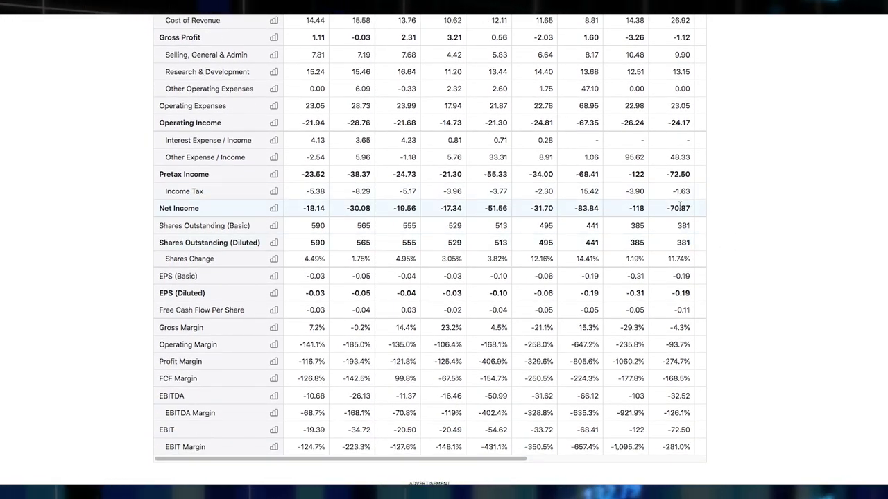
# Step: Reveal the older income statement columns and examine the 2010 and 2009 figures from revenue through EBIT margin
pyautogui.moveTo(449, 460); pyautogui.dragTo(473, 460)
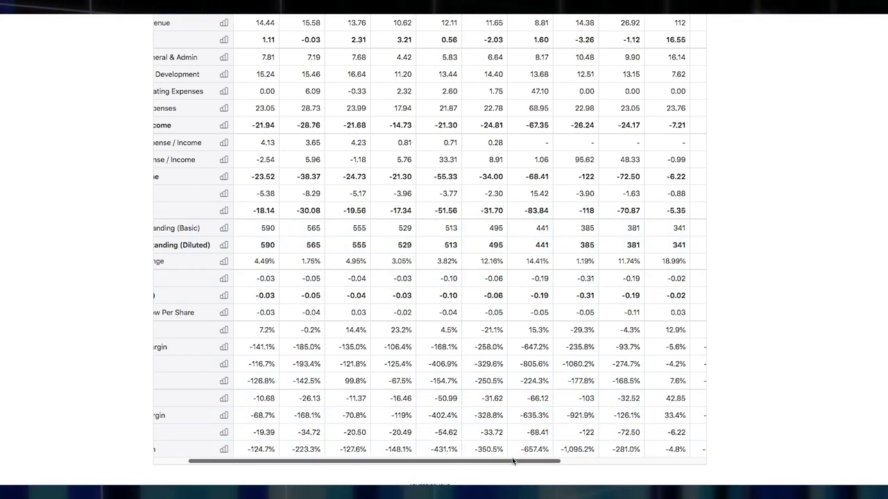
pyautogui.moveTo(514, 461); pyautogui.dragTo(462, 470)
pyautogui.hscroll(3, 476, 470)
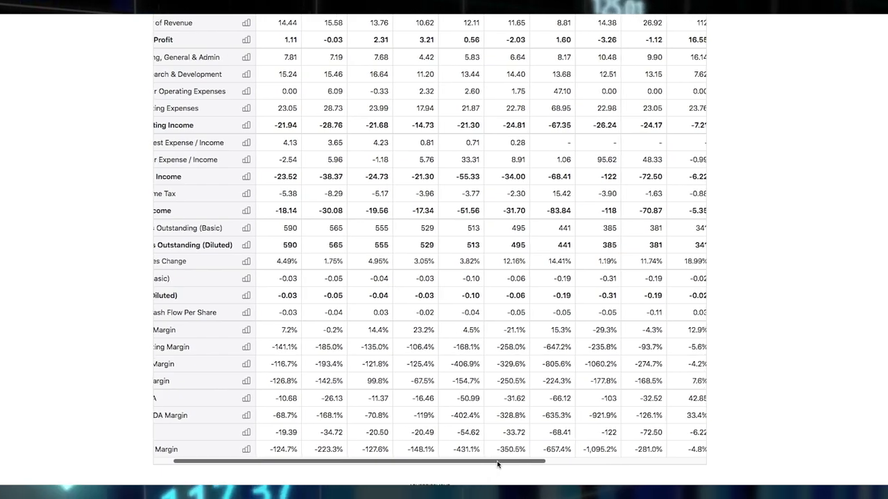
pyautogui.scroll(2, 675, 337)
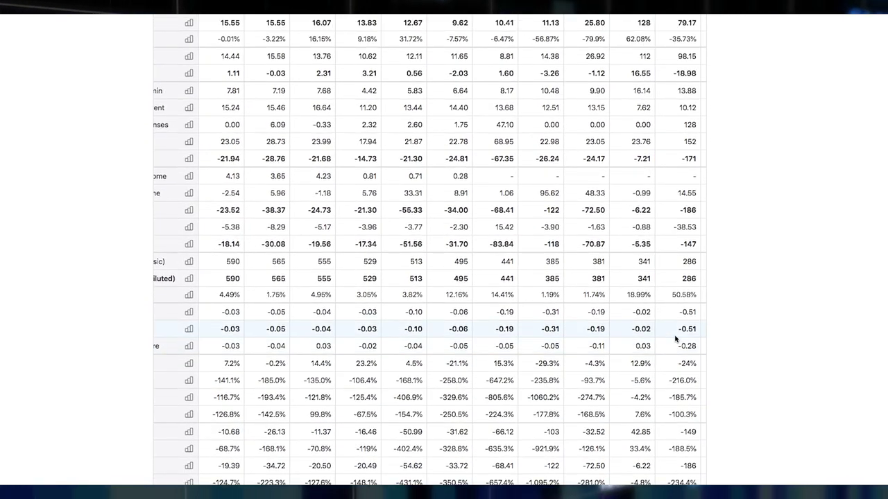
pyautogui.scroll(-1, 674, 340)
pyautogui.scroll(1, 645, 357)
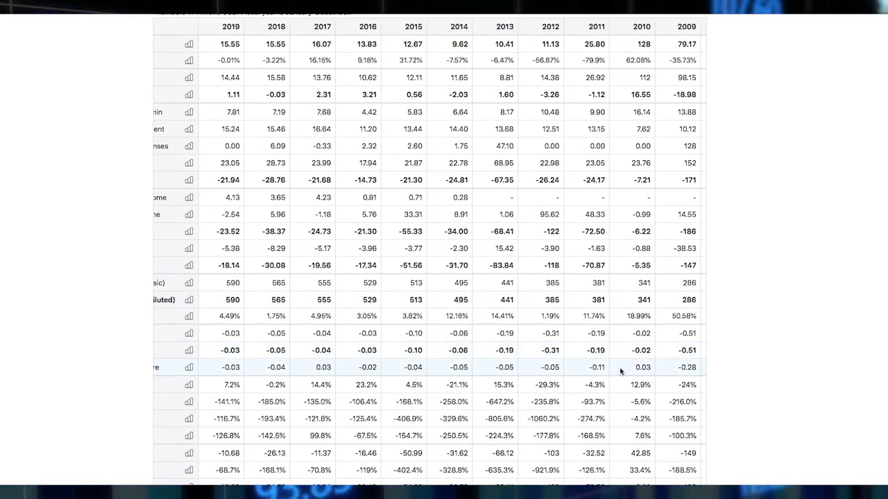
pyautogui.scroll(-1, 635, 368)
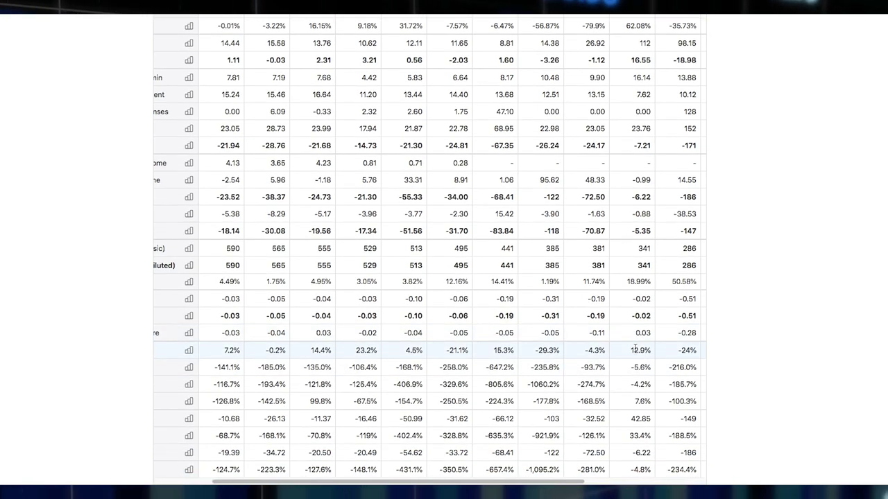
pyautogui.scroll(-1, 635, 349)
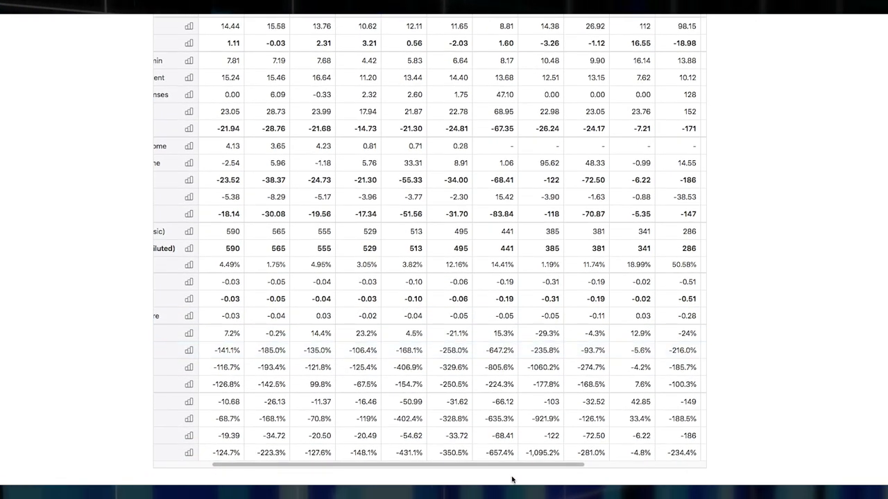
# Step: Compare the income statement's 2009 to 2011 results with the more recent years, focusing on profit margin and net income
pyautogui.hscroll(-5, 510, 468)
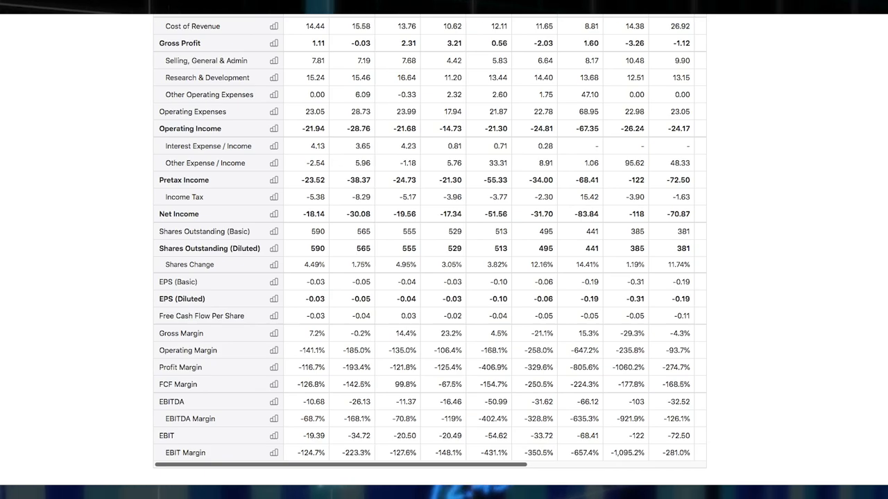
pyautogui.hscroll(5, 604, 380)
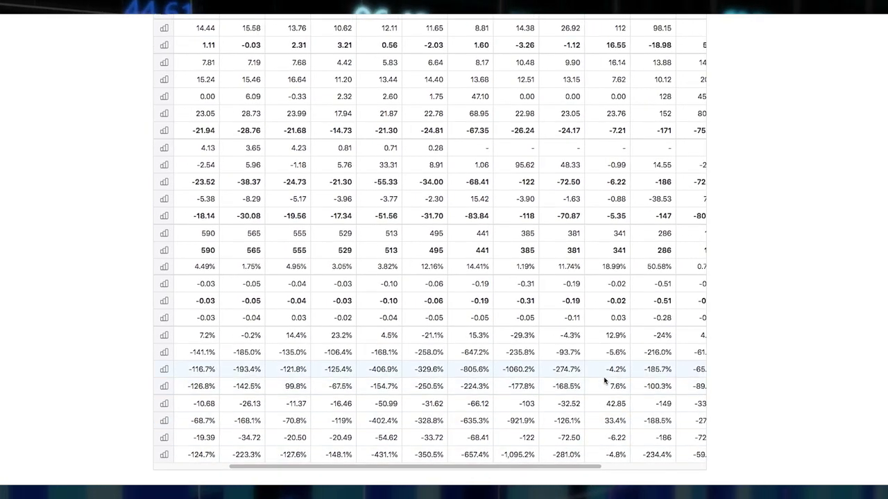
pyautogui.scroll(3, 604, 381)
pyautogui.scroll(-2, 604, 382)
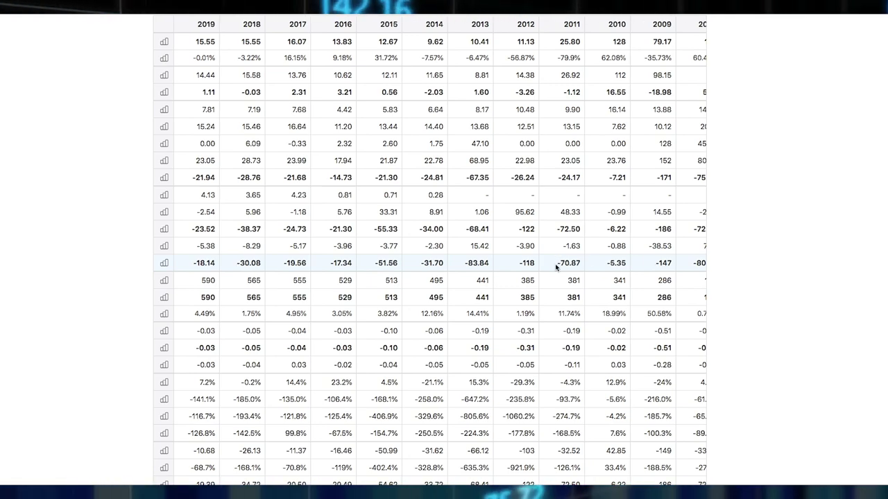
pyautogui.scroll(1, 555, 267)
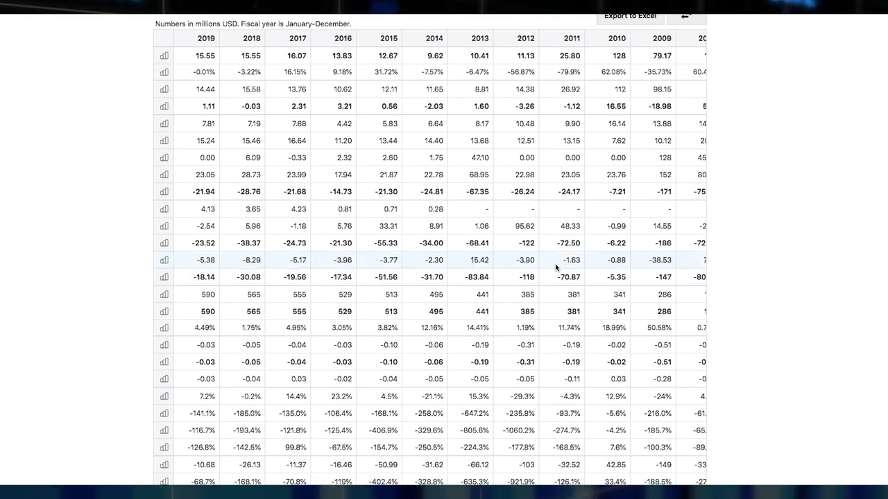
pyautogui.scroll(-2, 556, 267)
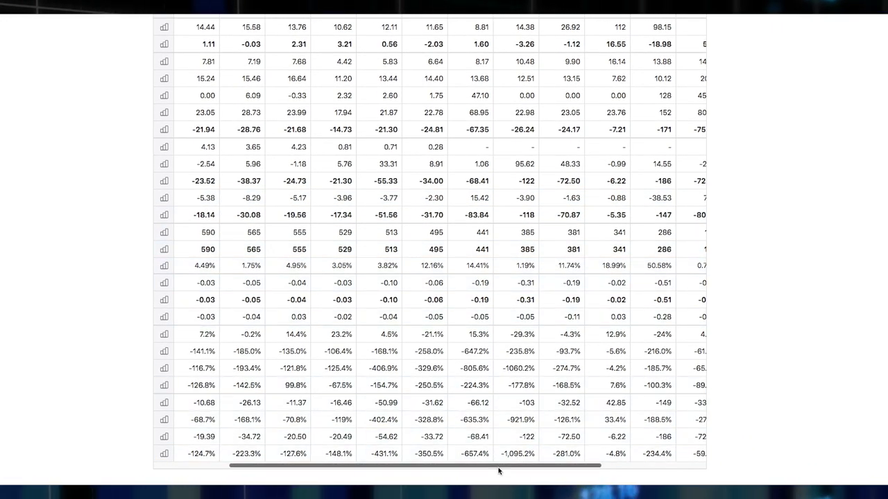
# Step: Examine the 2019 and 2018 net income and shares outstanding against the earlier years back to 2011
pyautogui.hscroll(-5, 497, 471)
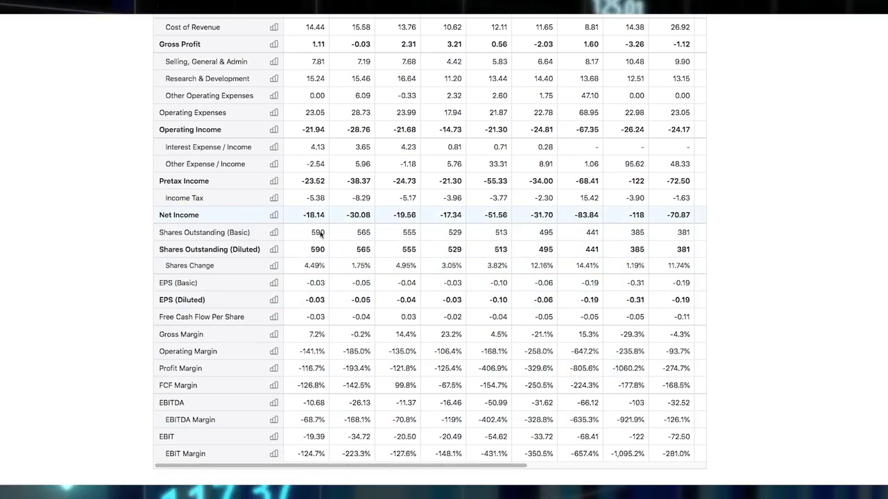
pyautogui.scroll(1, 352, 265)
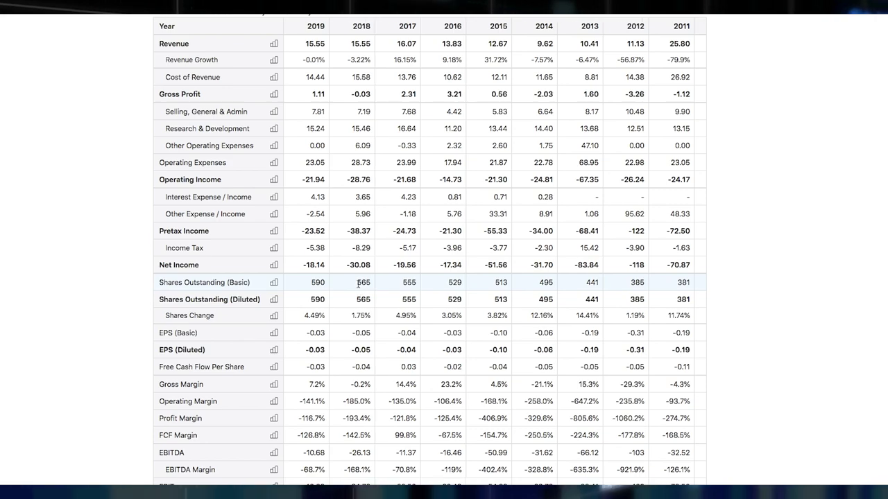
pyautogui.scroll(1, 358, 284)
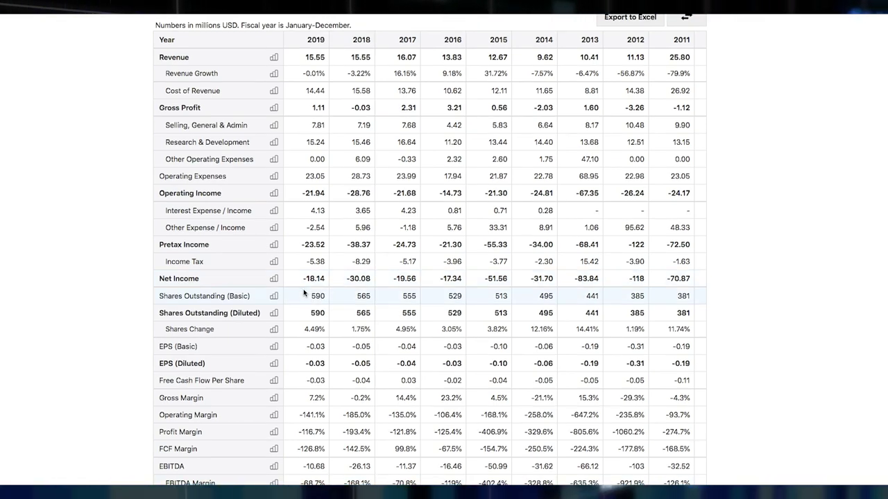
pyautogui.scroll(-1, 302, 291)
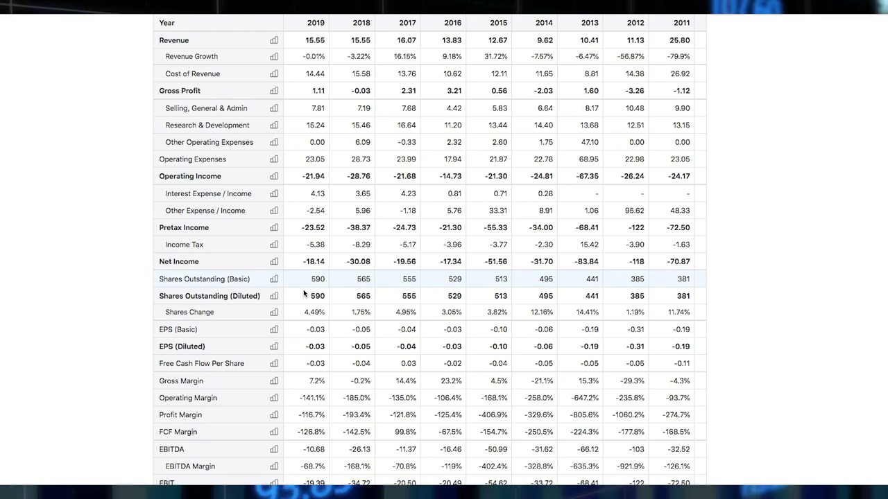
pyautogui.scroll(-2, 303, 293)
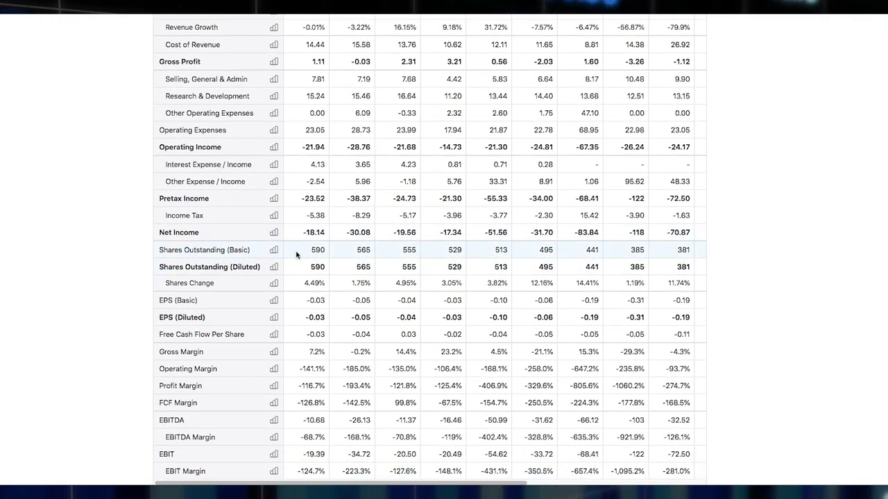
pyautogui.scroll(1, 300, 262)
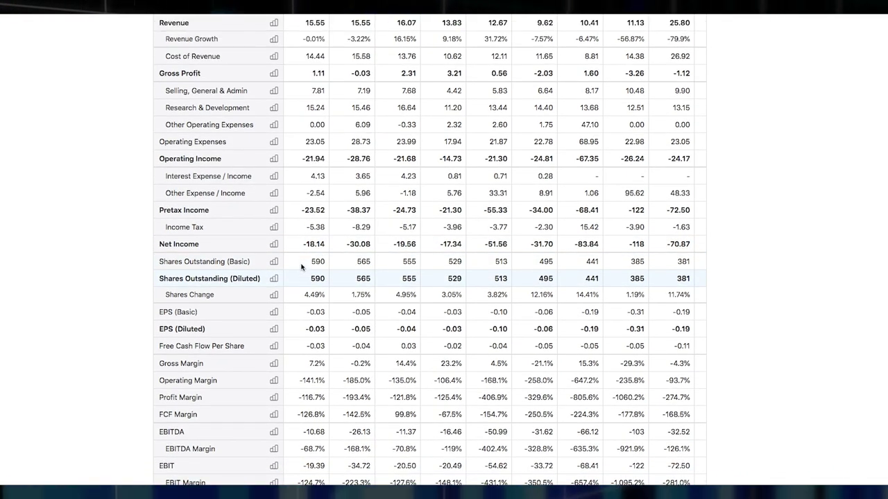
pyautogui.scroll(1, 301, 267)
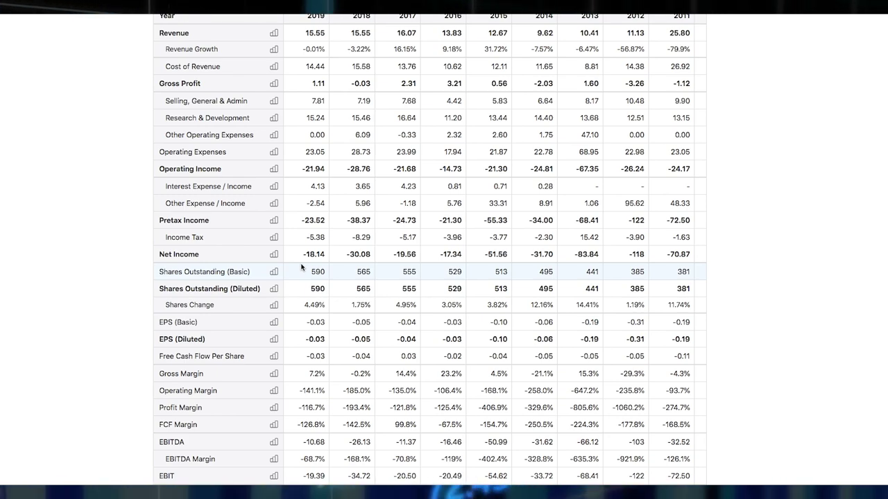
pyautogui.scroll(1, 301, 267)
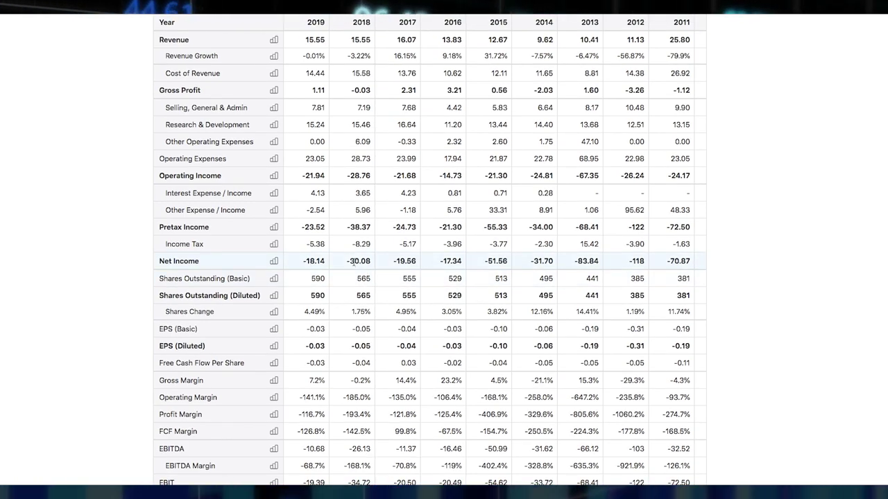
pyautogui.scroll(1, 353, 261)
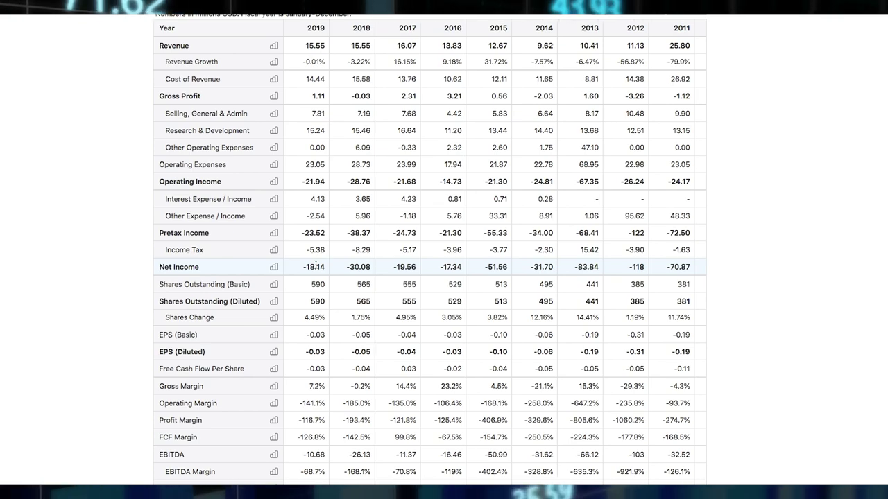
pyautogui.scroll(1, 312, 212)
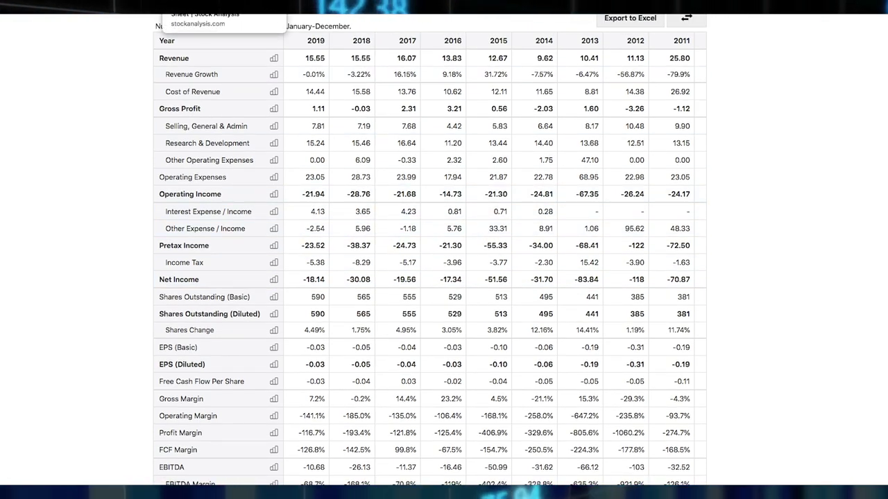
# Step: Switch to the annual balance sheet and examine assets, total liabilities, debt and shareholders' equity for 2011 to 2019
pyautogui.click(221, 5)
pyautogui.scroll(-1, 693, 201)
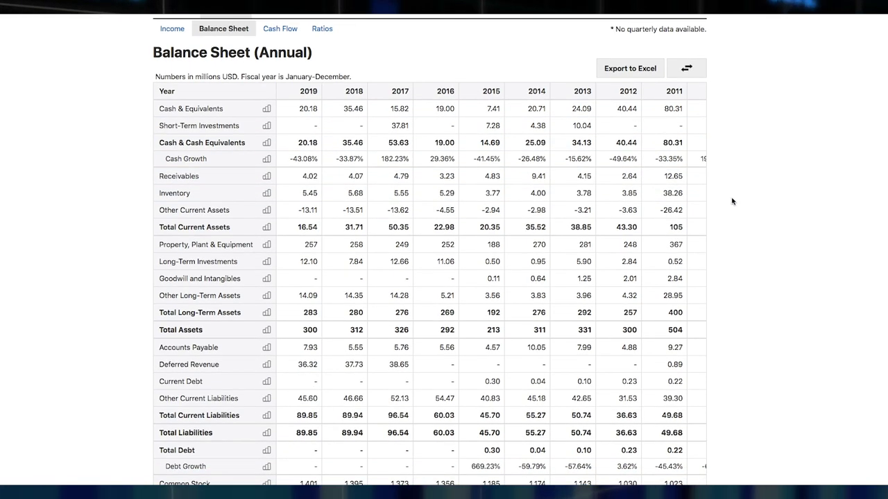
pyautogui.scroll(-2, 721, 190)
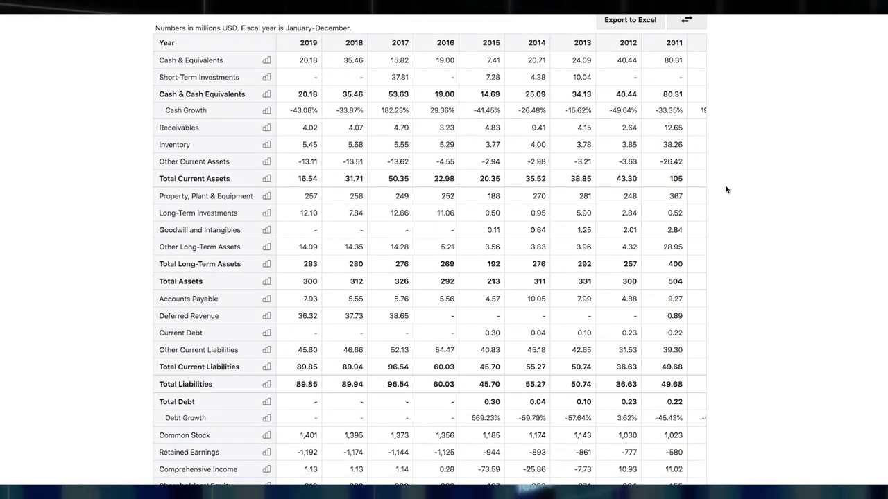
pyautogui.scroll(-1, 746, 197)
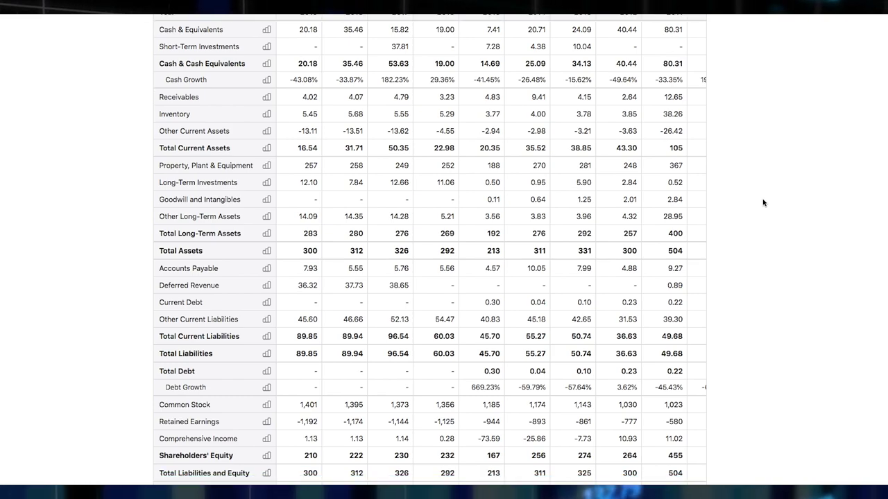
pyautogui.scroll(-1, 763, 202)
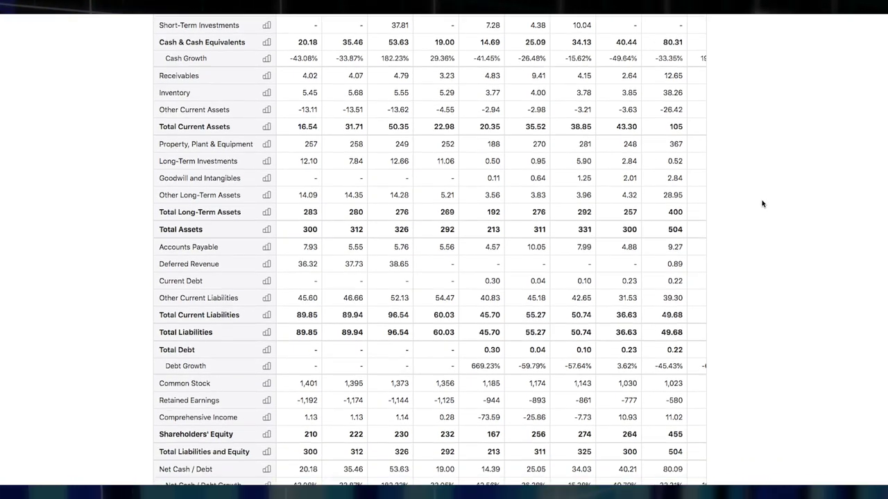
pyautogui.scroll(1, 763, 202)
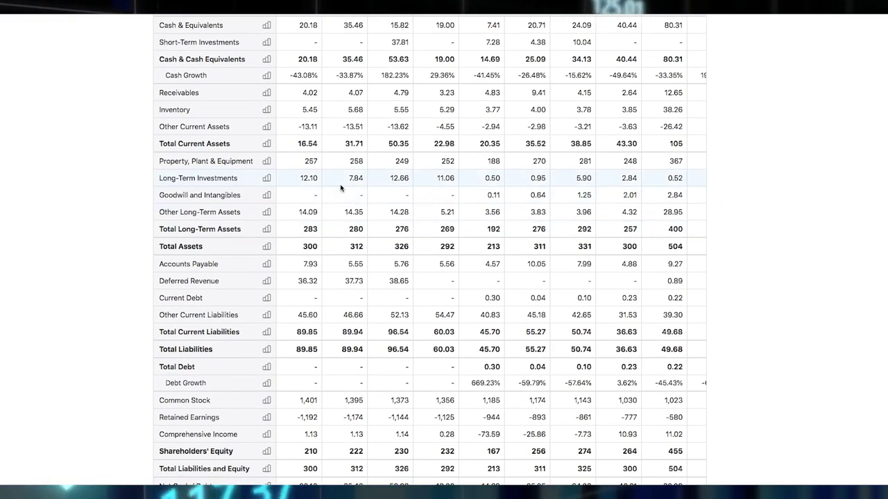
pyautogui.scroll(-1, 348, 352)
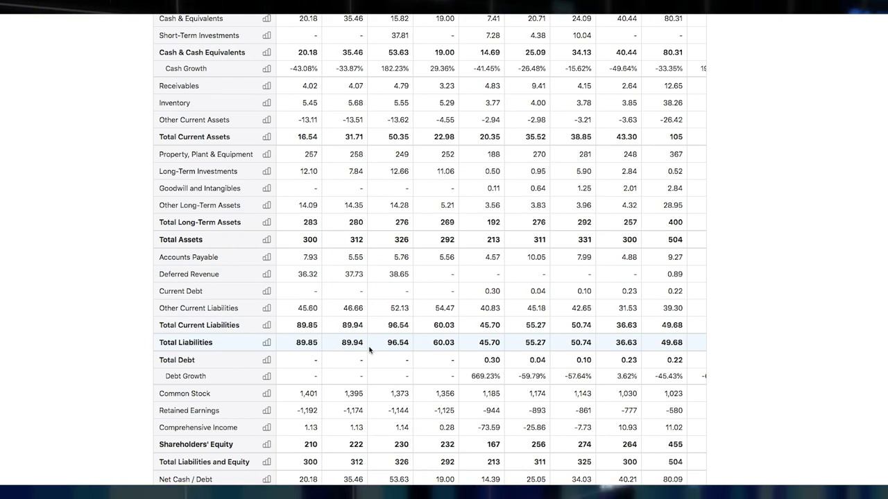
# Step: Examine the annual balance sheet's liabilities, debt, net cash and working capital for 2011 to 2019
pyautogui.scroll(-2, 369, 350)
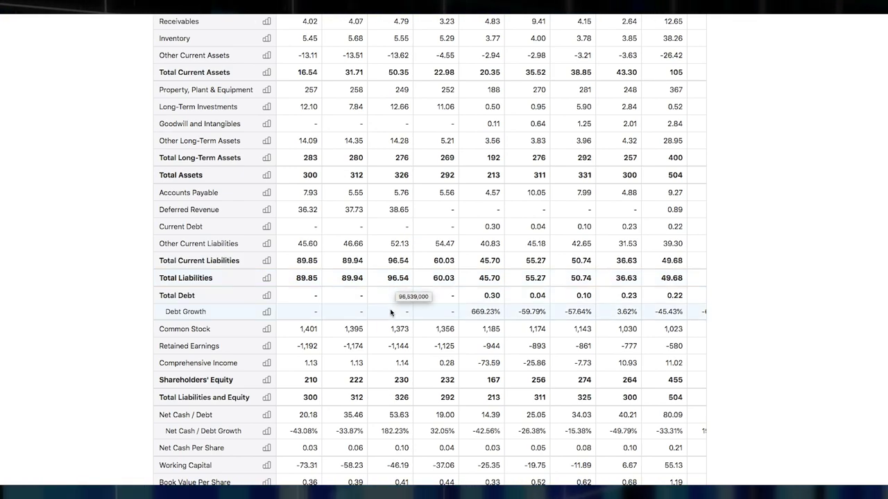
pyautogui.scroll(-1, 389, 281)
pyautogui.scroll(4, 378, 277)
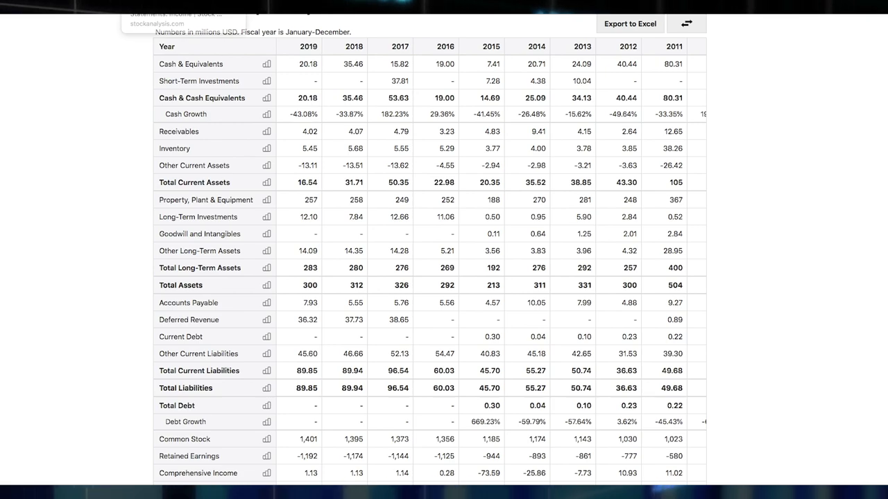
# Step: Switch back to the annual income statement and examine net income, shares outstanding and margins for 2011 to 2019
pyautogui.click(124, 8)
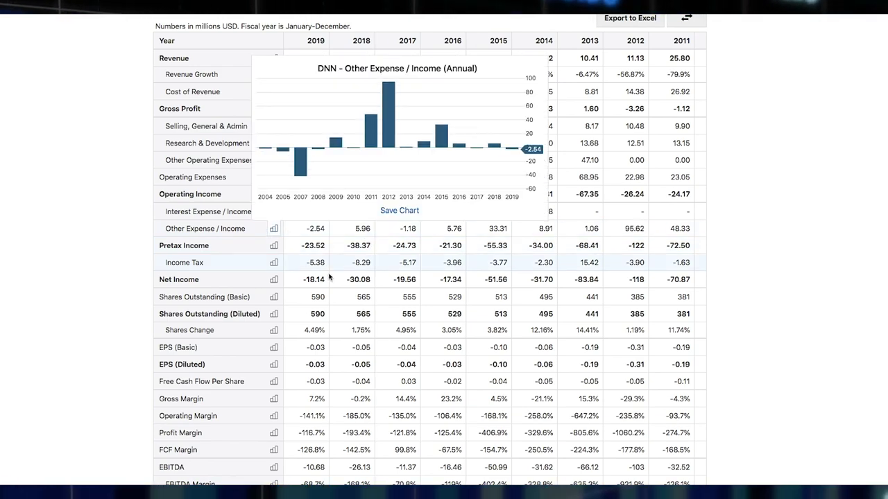
pyautogui.scroll(-2, 416, 278)
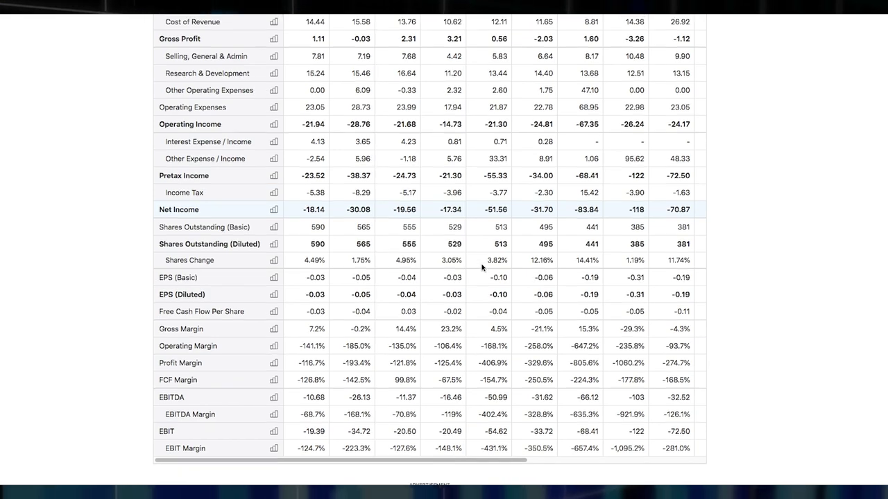
pyautogui.scroll(1, 483, 267)
pyautogui.scroll(2, 271, 268)
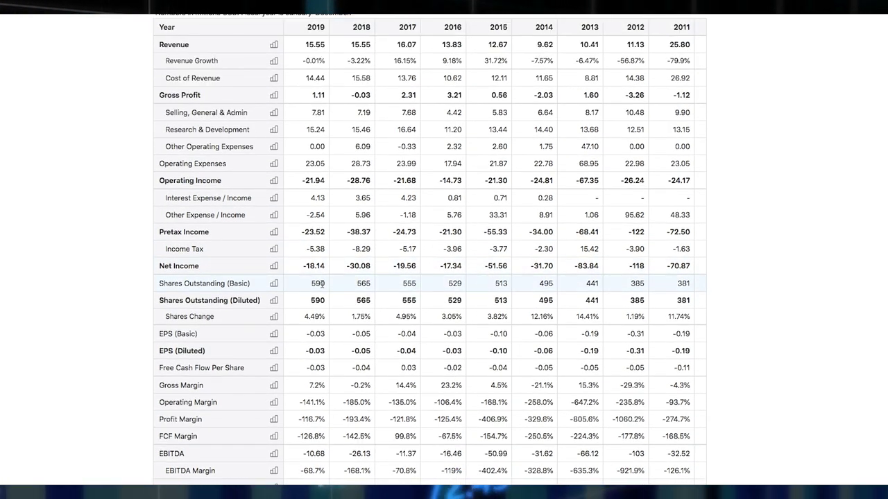
pyautogui.moveTo(273, 268)
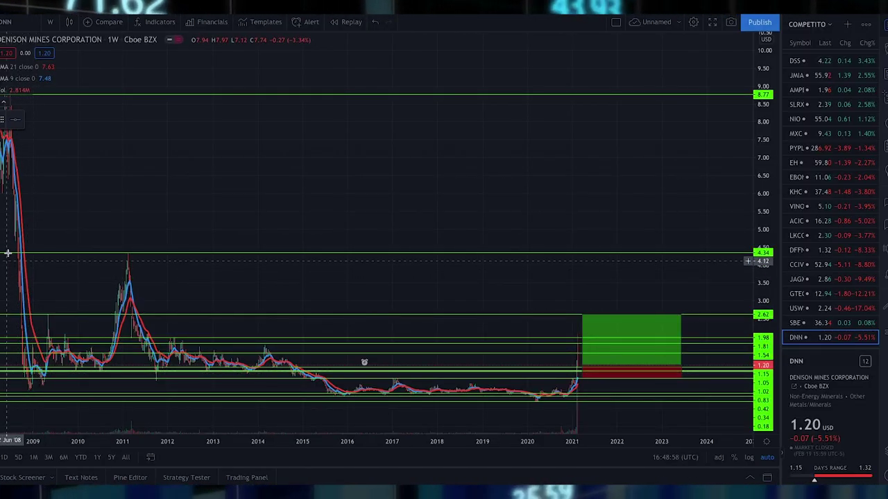
# Step: Return to the weekly DNN chart in TradingView and examine the price history from the 2007 highs to the 2011 peak
pyautogui.moveTo(14, 195); pyautogui.dragTo(70, 152)
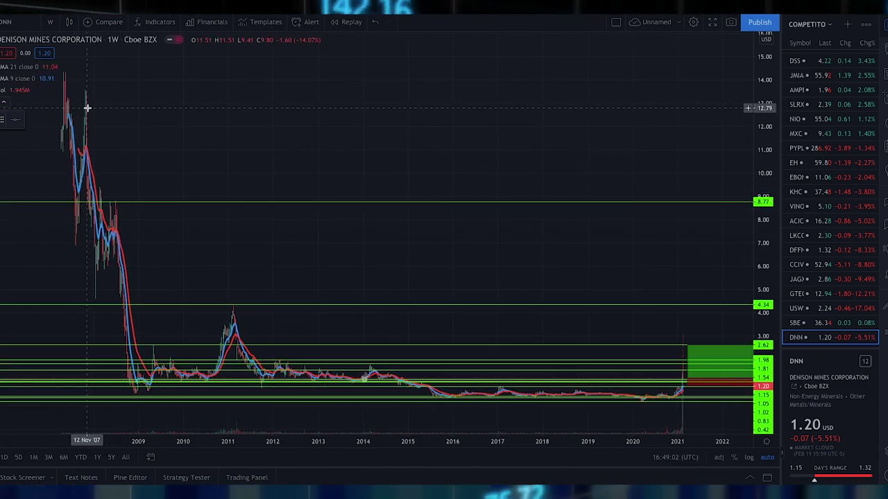
pyautogui.moveTo(286, 258); pyautogui.dragTo(239, 255)
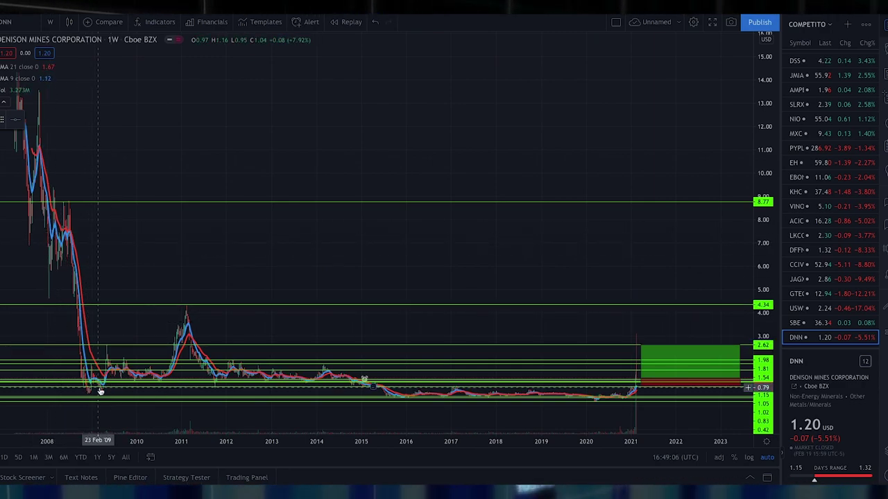
pyautogui.moveTo(215, 248); pyautogui.dragTo(201, 270)
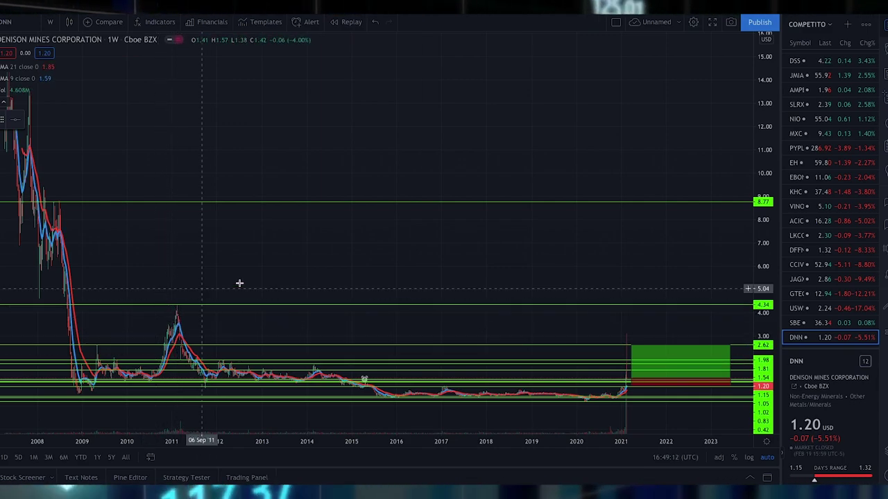
pyautogui.moveTo(323, 282); pyautogui.dragTo(289, 283)
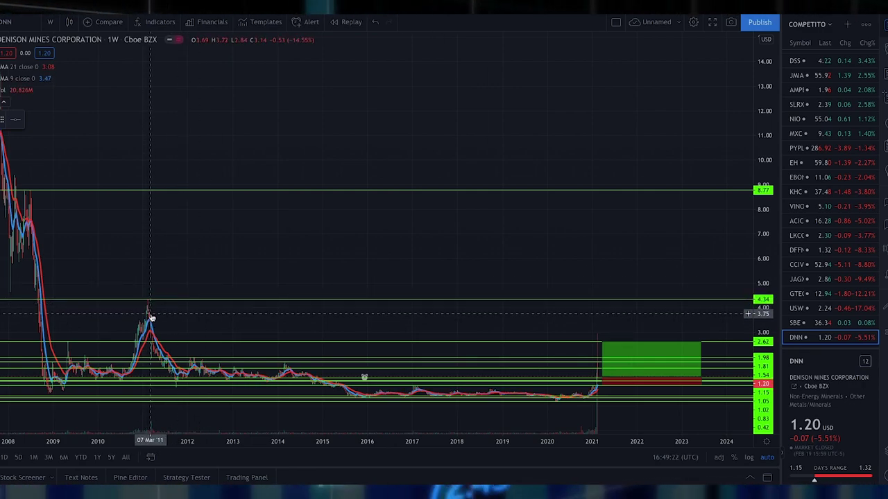
# Step: Examine DNN's weekly price action from 2011 to 2021 against the horizontal levels and the green and red zones
pyautogui.scroll(-5, 393, 262)
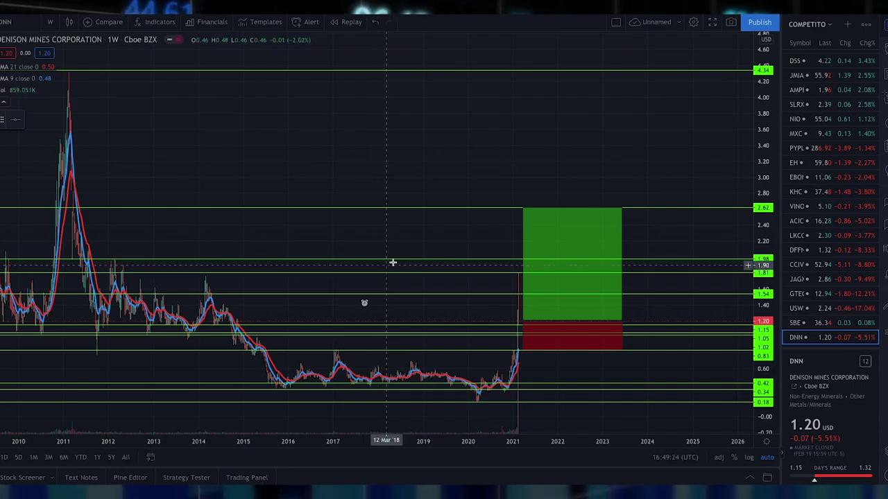
pyautogui.scroll(3, 400, 270)
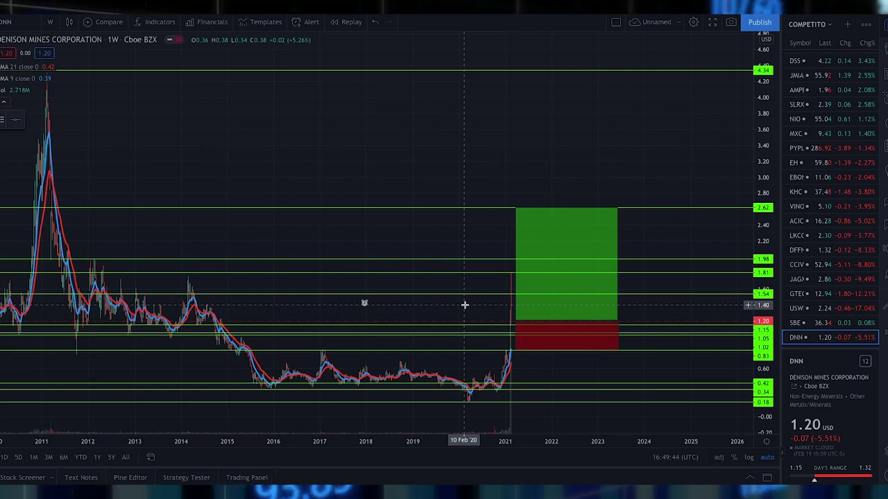
pyautogui.scroll(2, 493, 293)
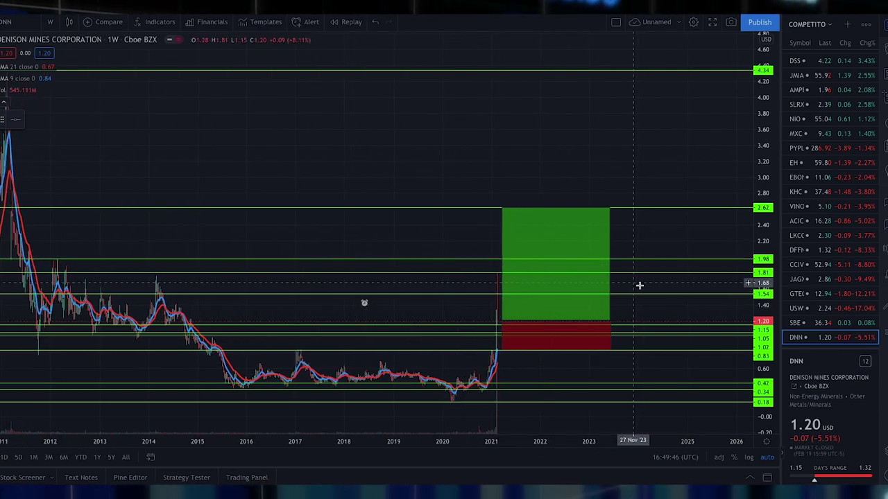
pyautogui.scroll(1, 662, 296)
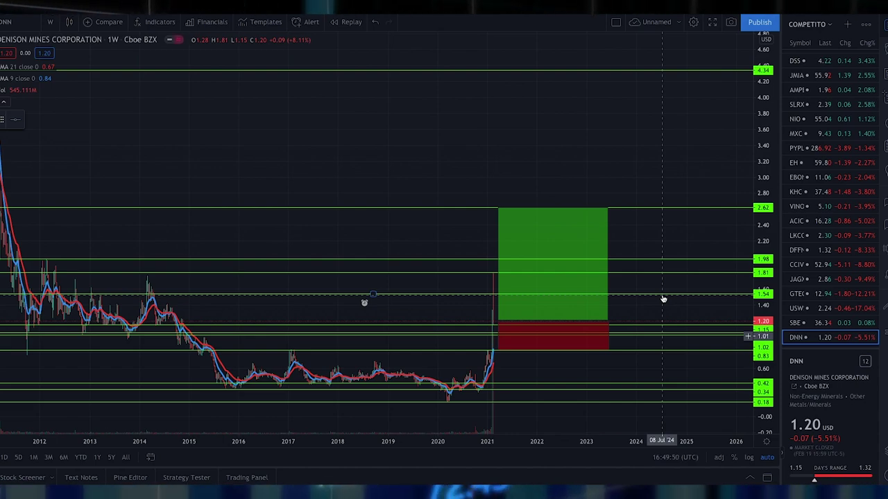
pyautogui.scroll(-3, 663, 299)
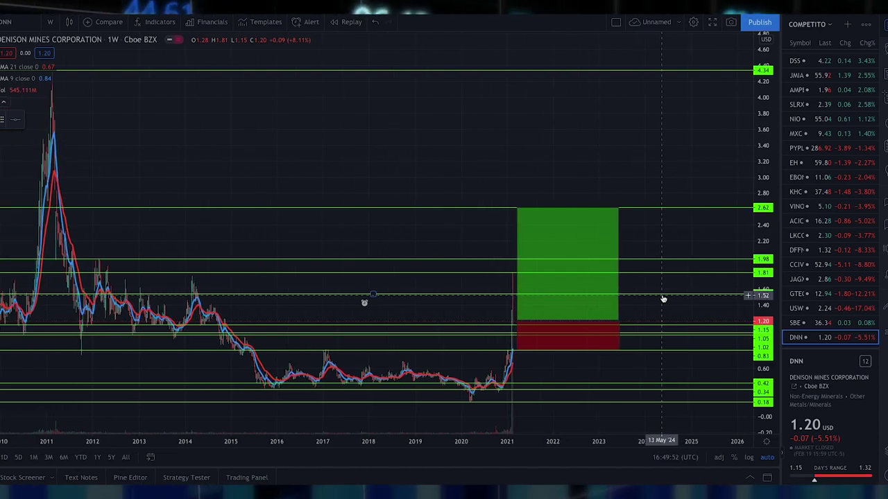
pyautogui.scroll(-2, 664, 299)
pyautogui.scroll(1, 535, 341)
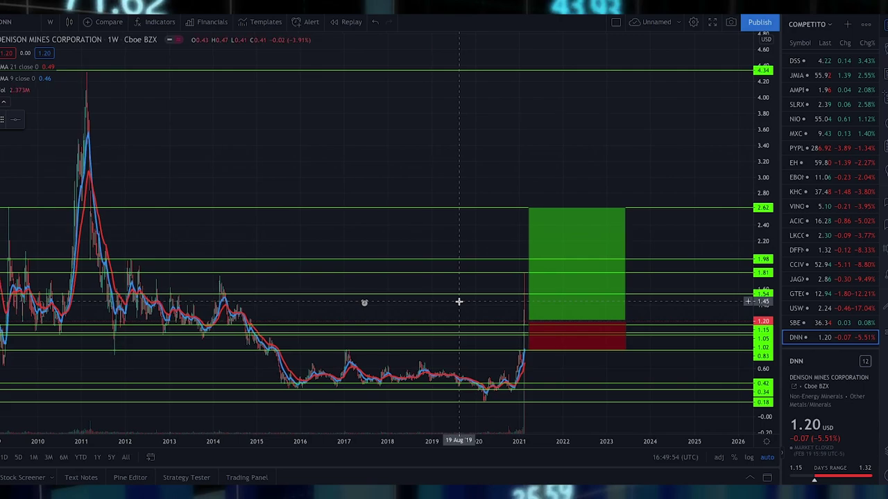
pyautogui.hscroll(-3, 459, 302)
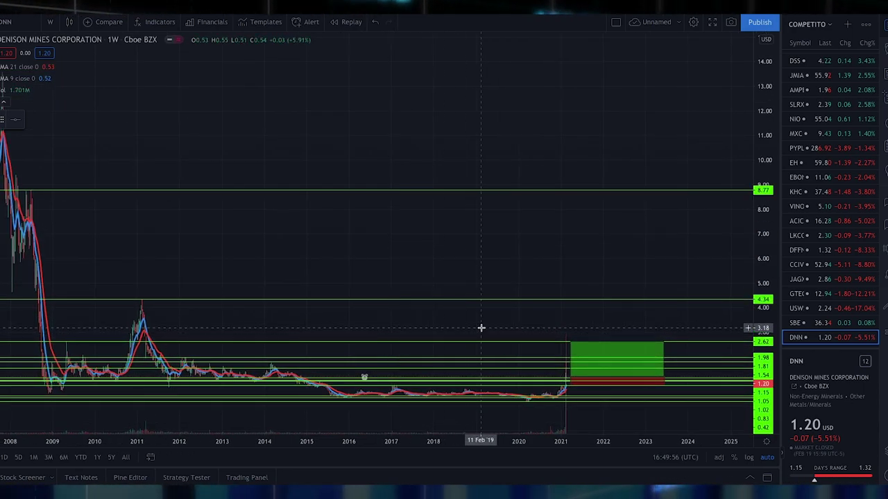
pyautogui.hscroll(2, 481, 327)
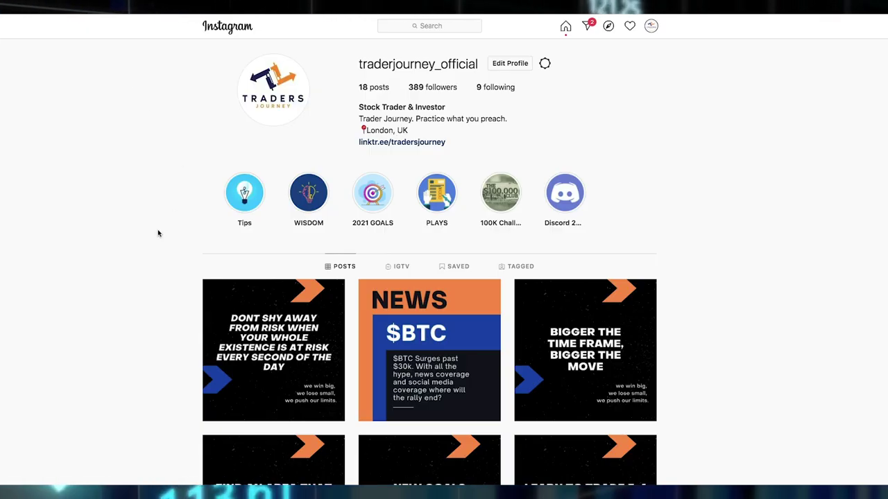
# Step: Switch to the Traders Journey profile on Instagram and look over its highlights and posts
pyautogui.scroll(-1, 157, 233)
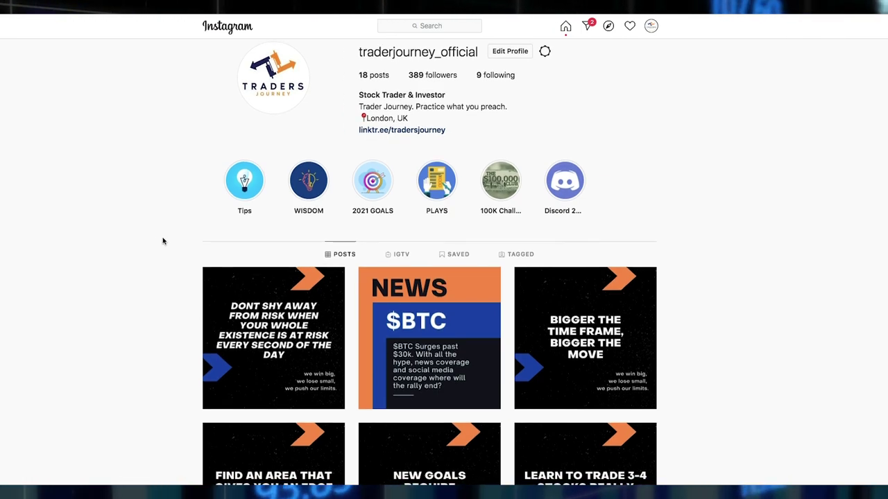
pyautogui.scroll(-2, 162, 241)
pyautogui.scroll(2, 162, 241)
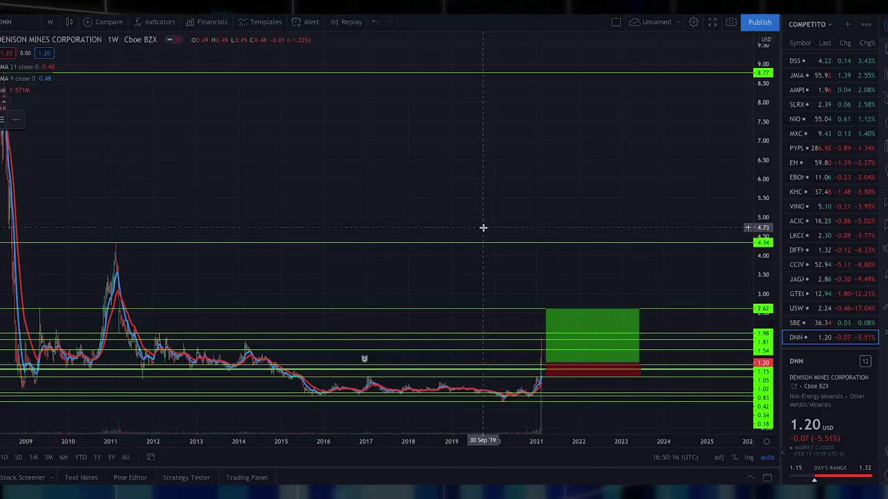
# Step: Return to the weekly DNN chart in TradingView and review the 2007 to 2021 price history with the drawn levels and zones
pyautogui.scroll(1, 484, 230)
pyautogui.scroll(-2, 483, 231)
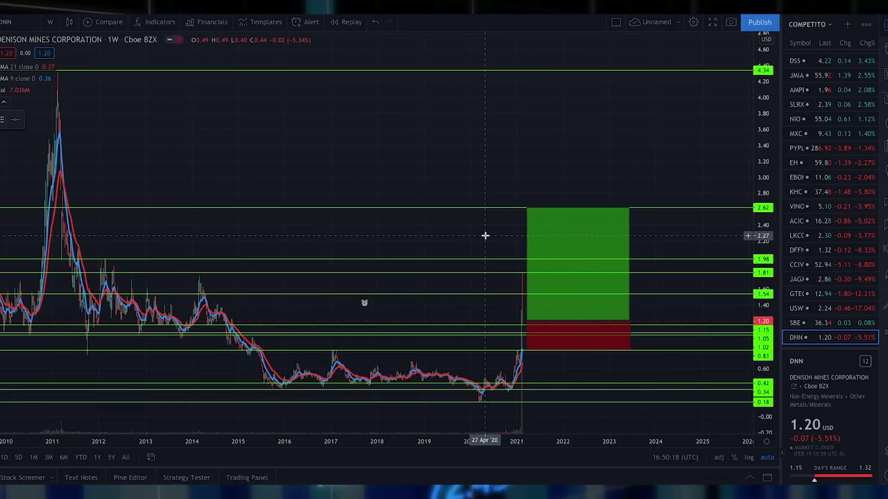
pyautogui.scroll(1, 485, 238)
pyautogui.scroll(2, 484, 236)
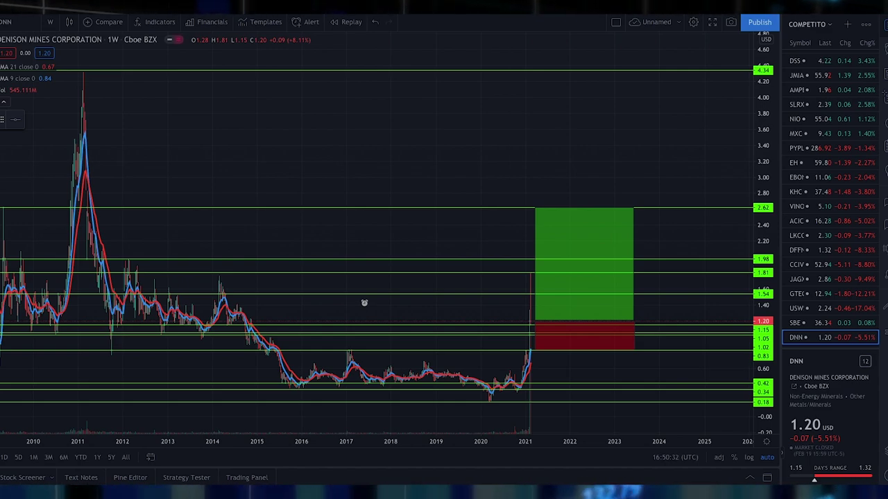
pyautogui.scroll(-3, 315, 204)
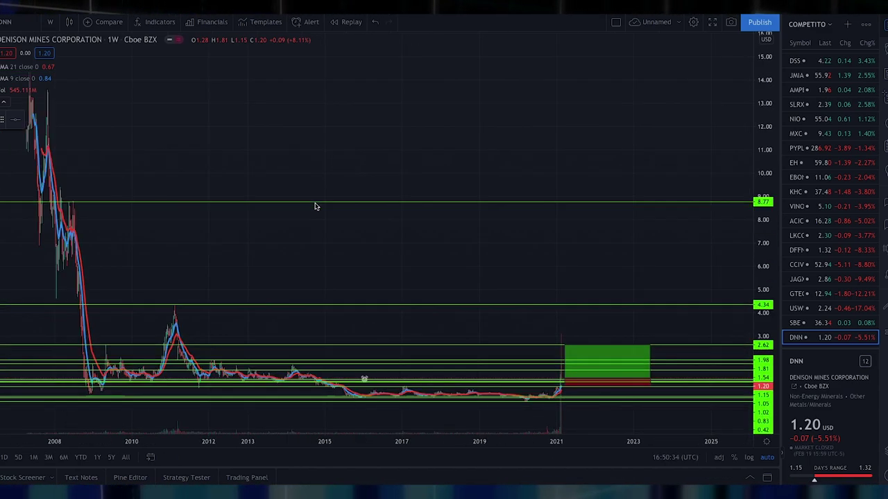
pyautogui.scroll(2, 327, 260)
pyautogui.scroll(3, 451, 256)
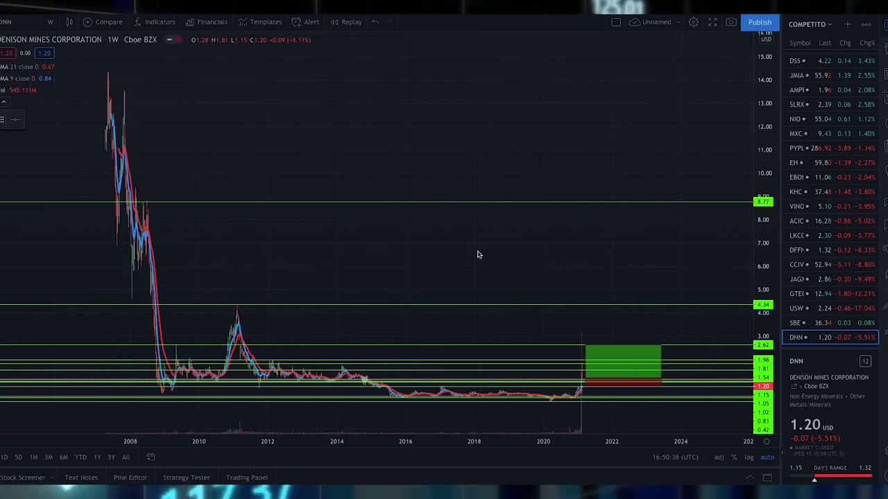
pyautogui.scroll(3, 531, 259)
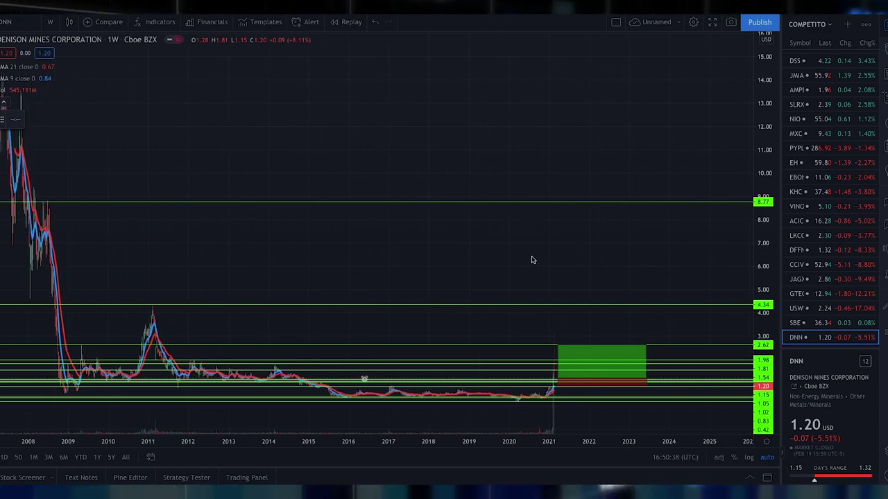
pyautogui.scroll(2, 531, 260)
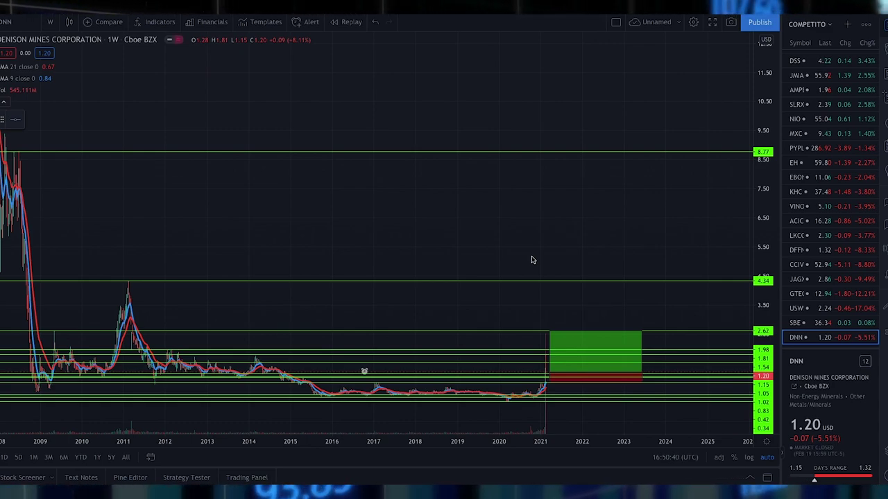